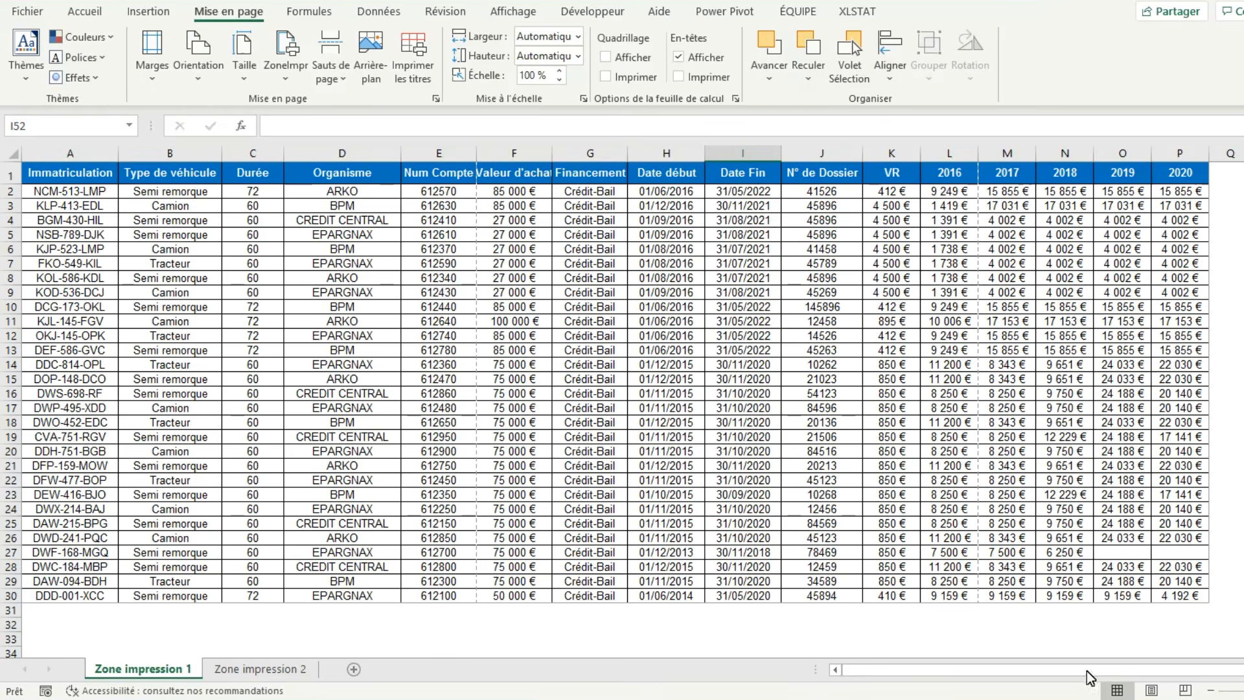
Compare the sheet in page layout and page break preview, return to the normal view and look at the view mode options.
click(1158, 693)
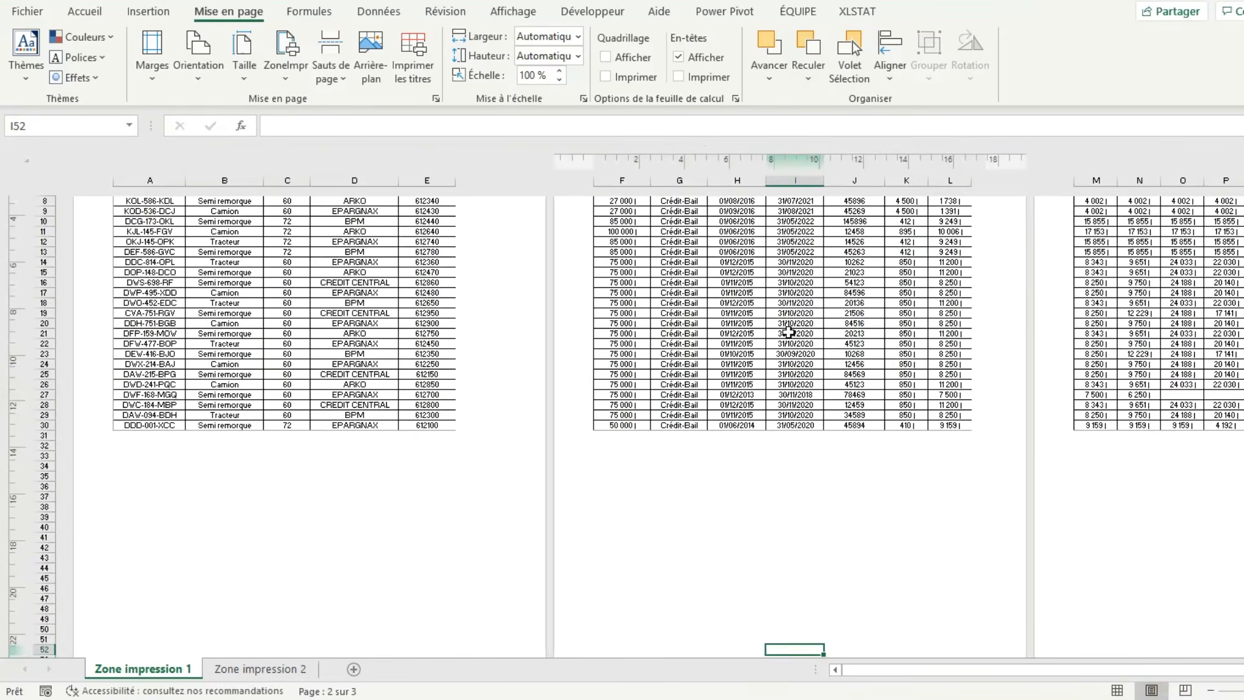
click(1191, 691)
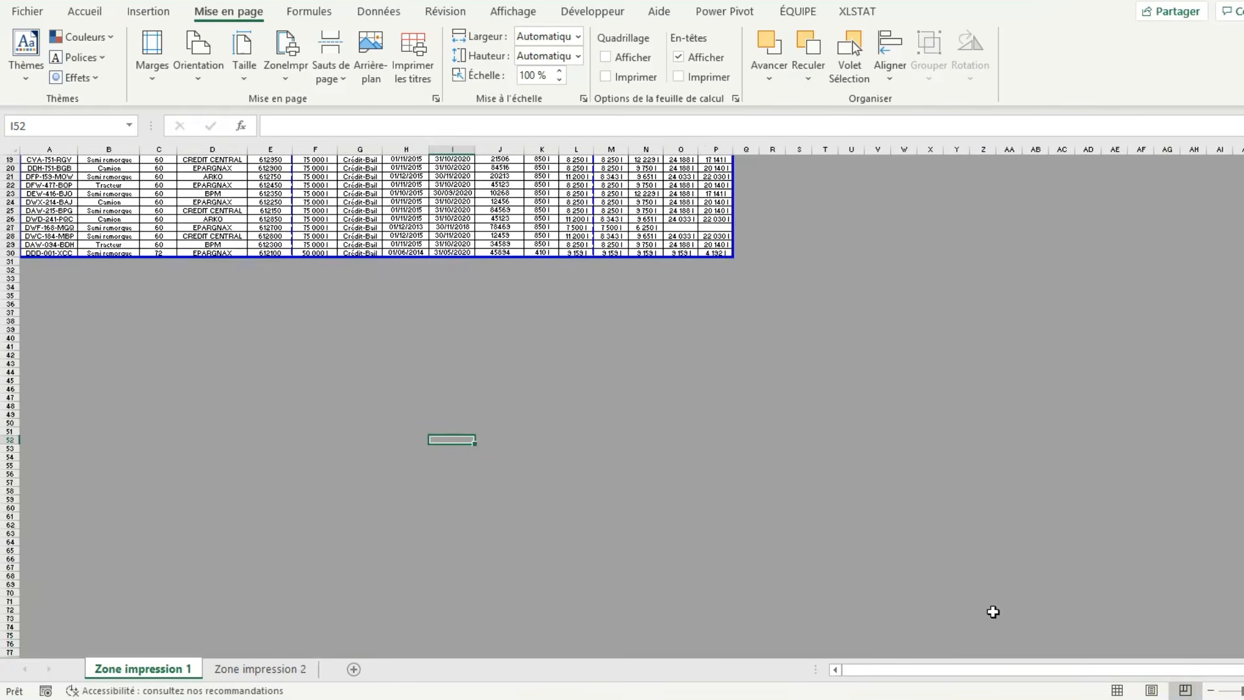
click(1117, 691)
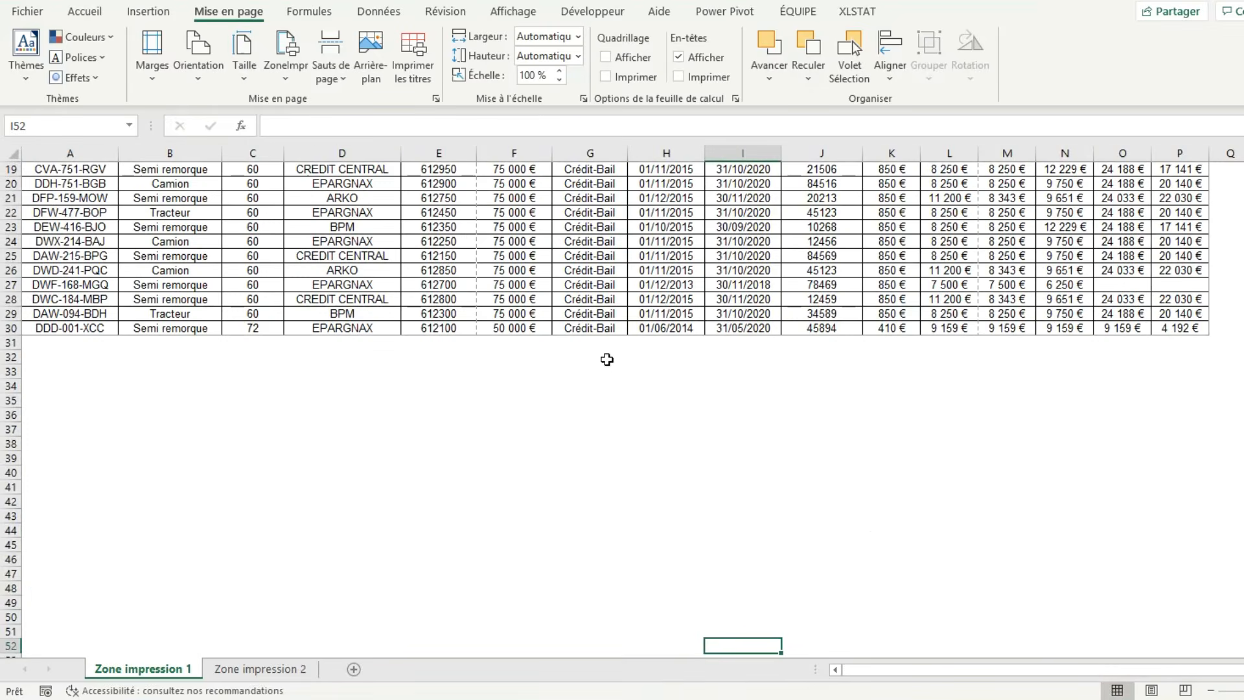
click(508, 11)
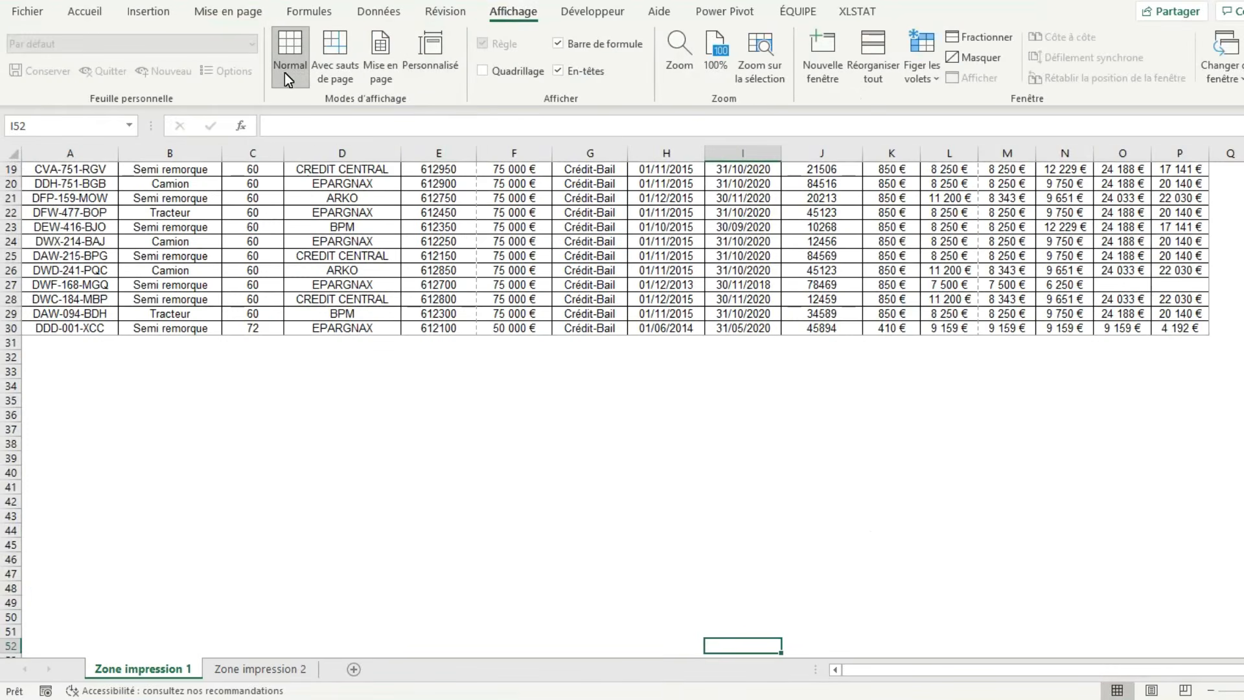
scroll(446, 233, up, 6)
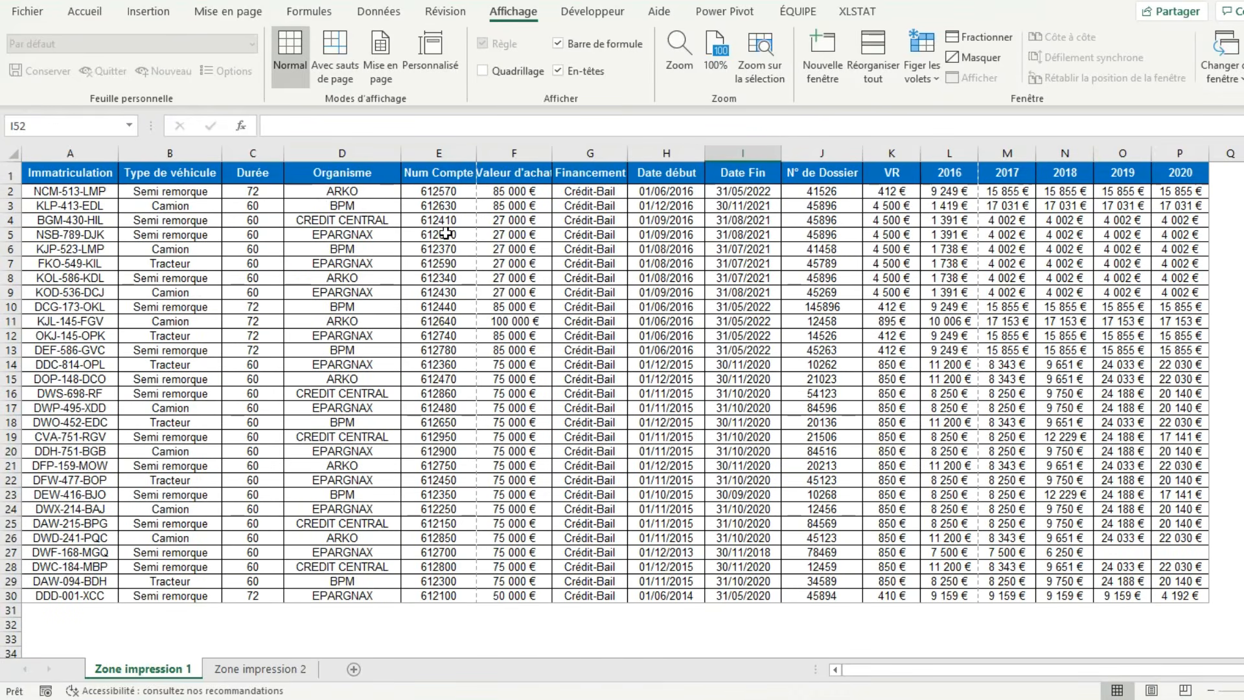
Review the full page setup options for page, margins, header/footer and sheet, and leave without applying anything.
click(230, 13)
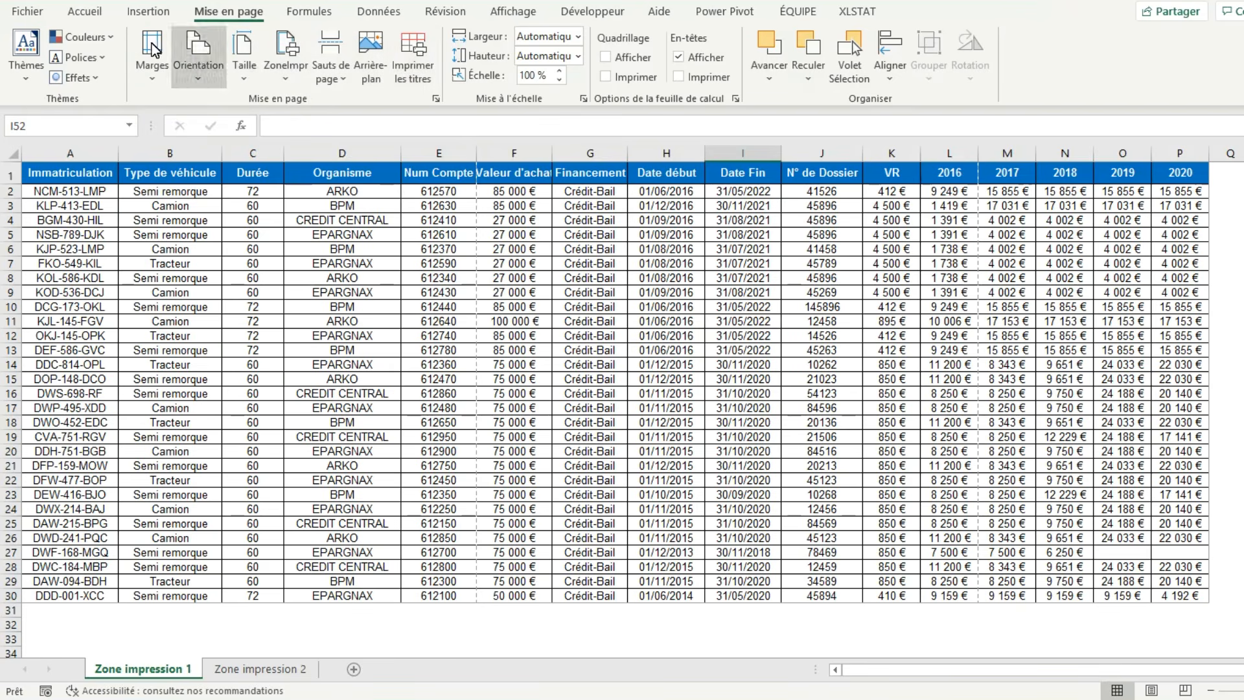
click(436, 99)
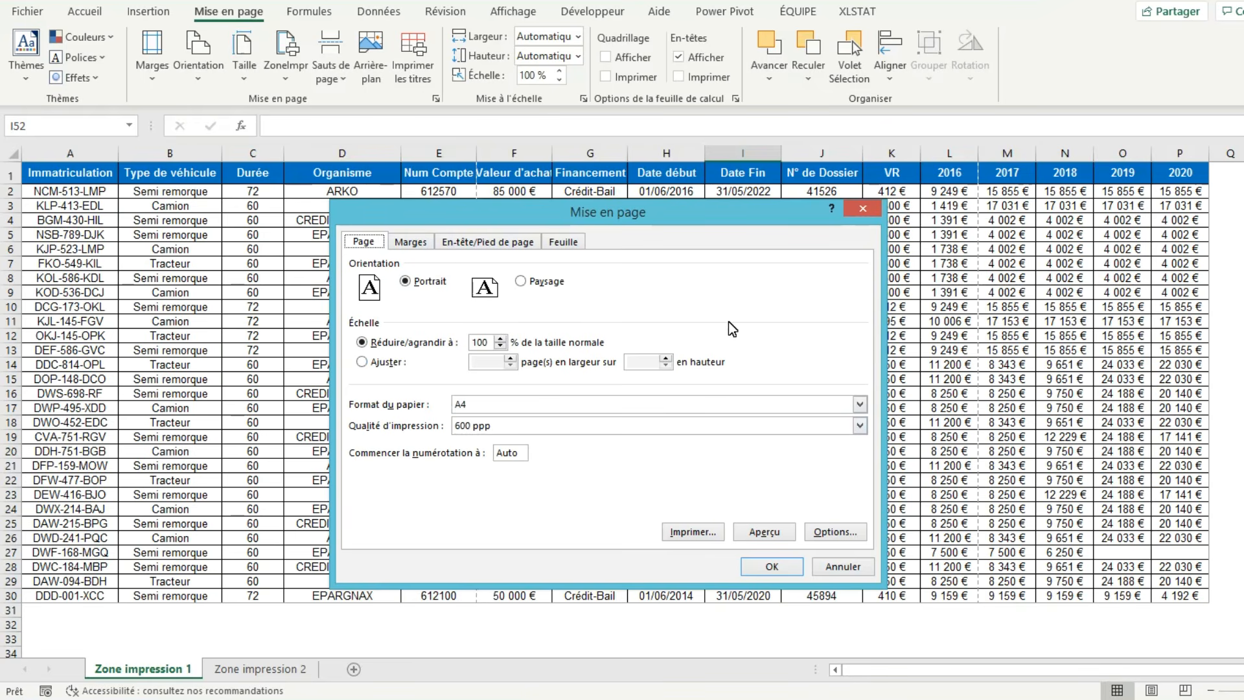
click(411, 243)
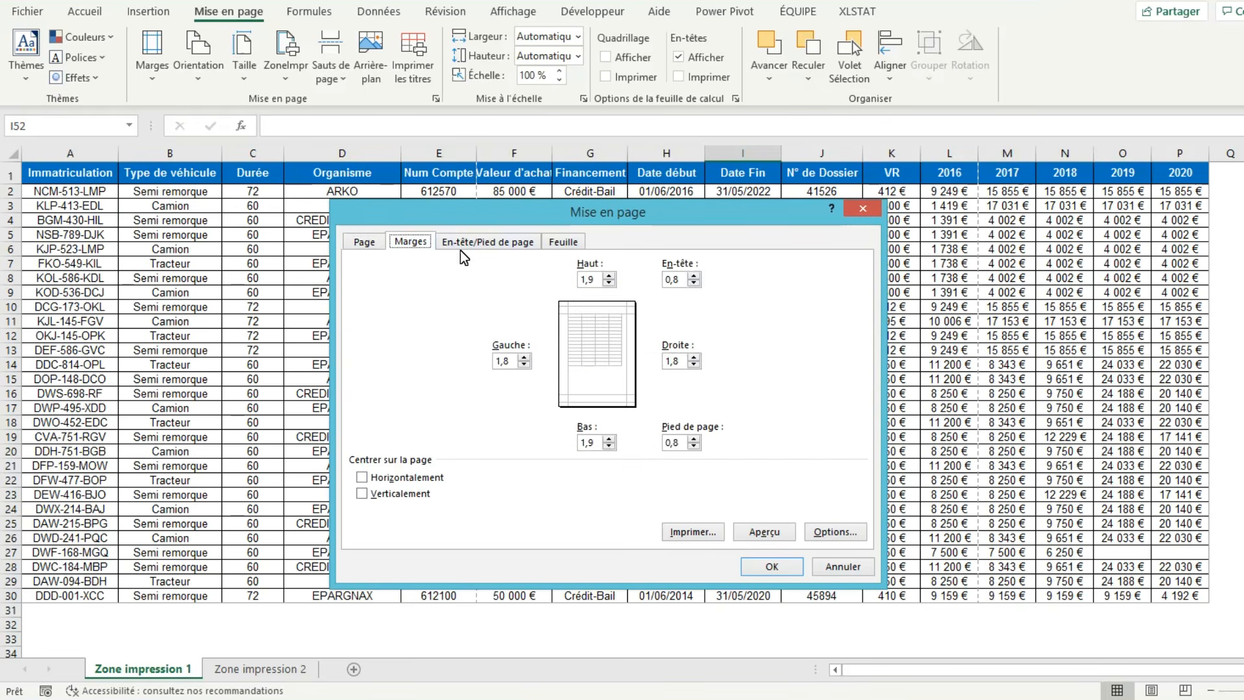
click(473, 246)
click(565, 245)
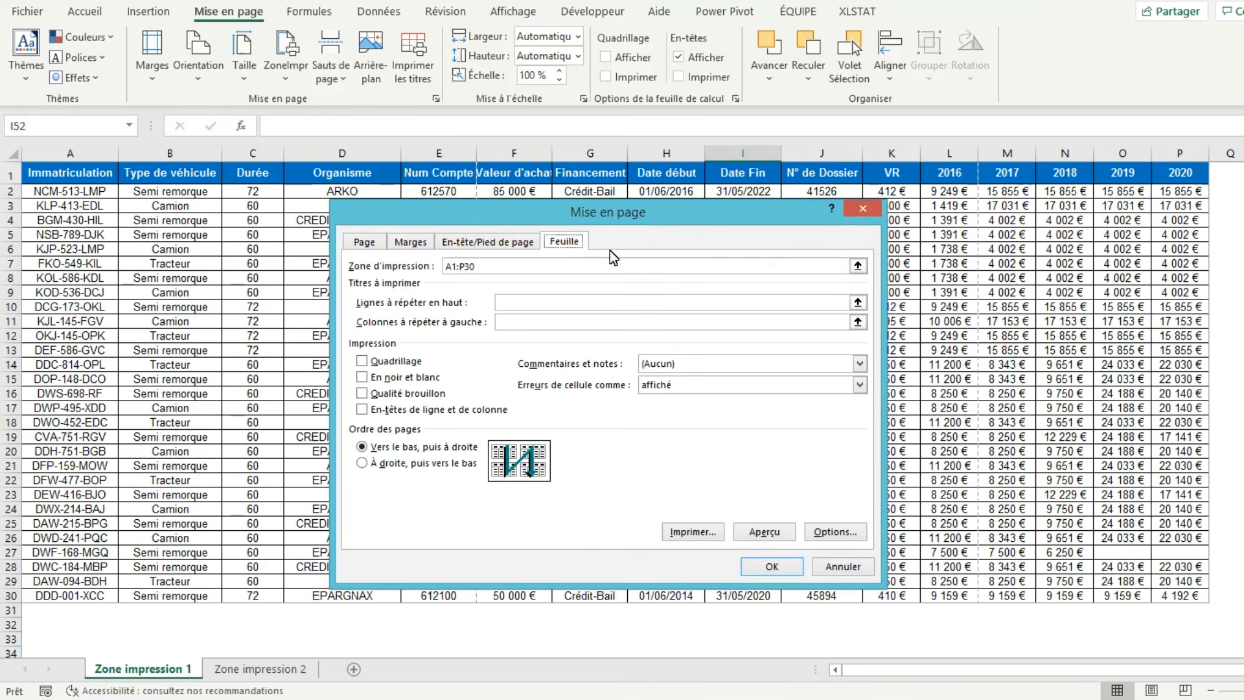
click(864, 208)
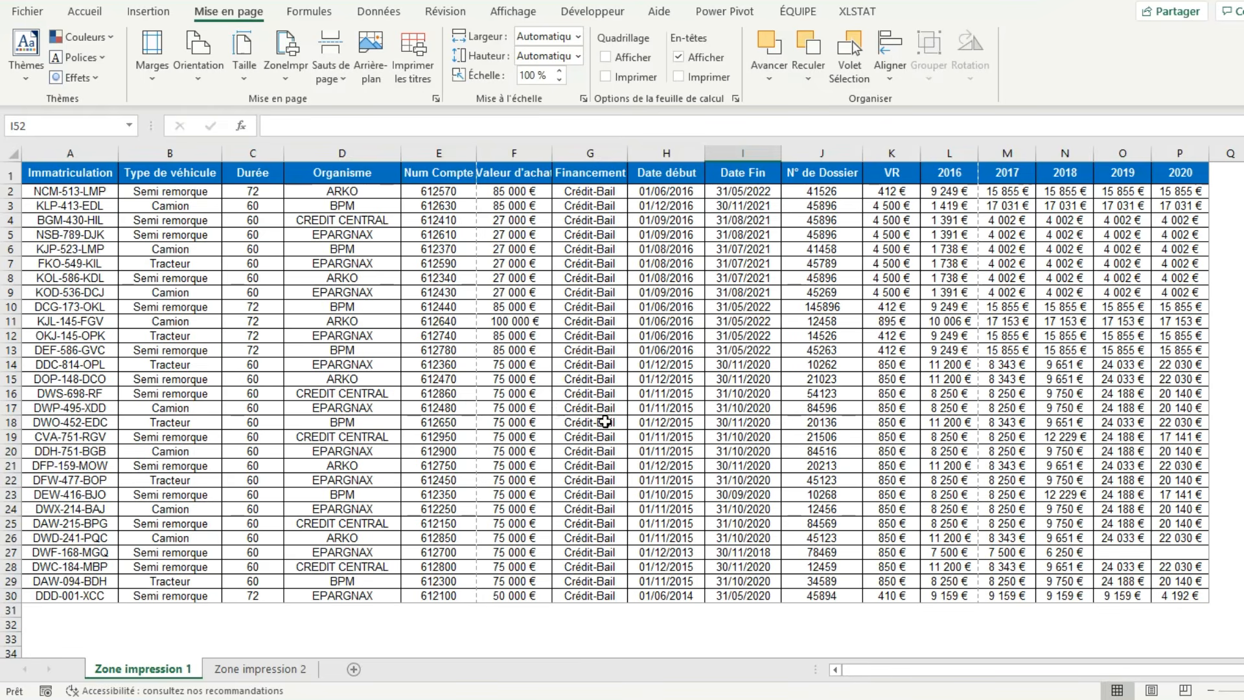
Show the sheet in page layout view and set its page orientation to landscape (Paysage).
click(1151, 691)
scroll(775, 475, down, 1)
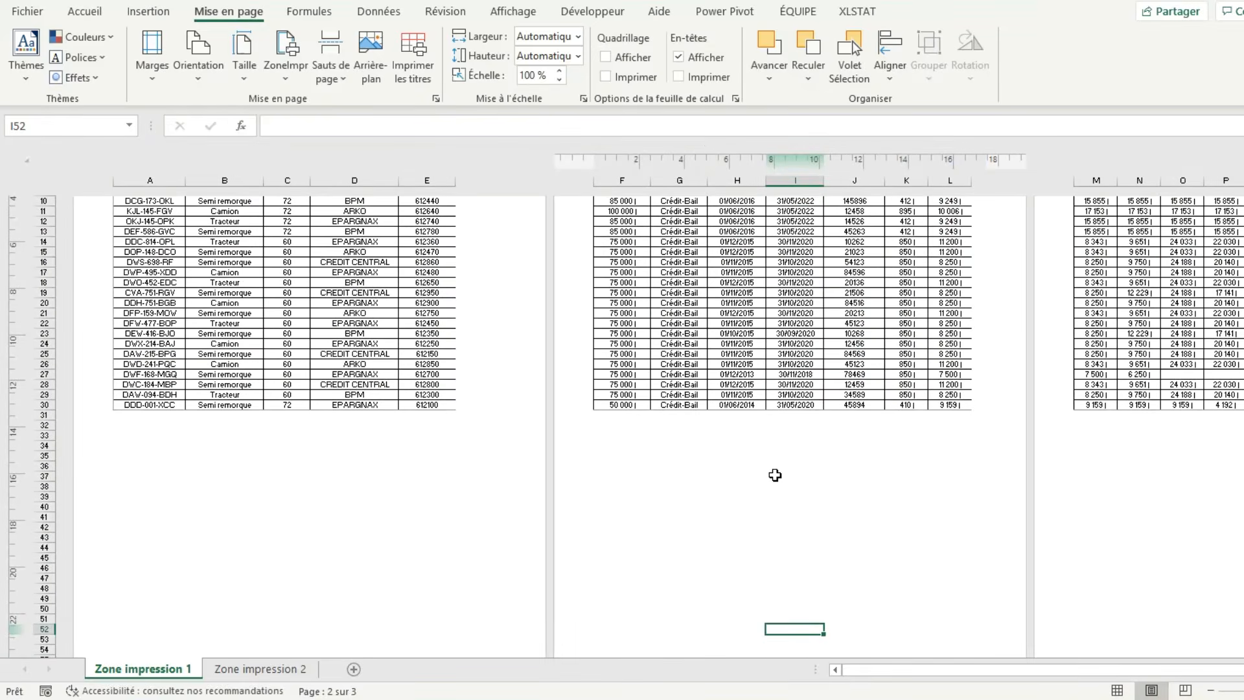
scroll(775, 475, up, 3)
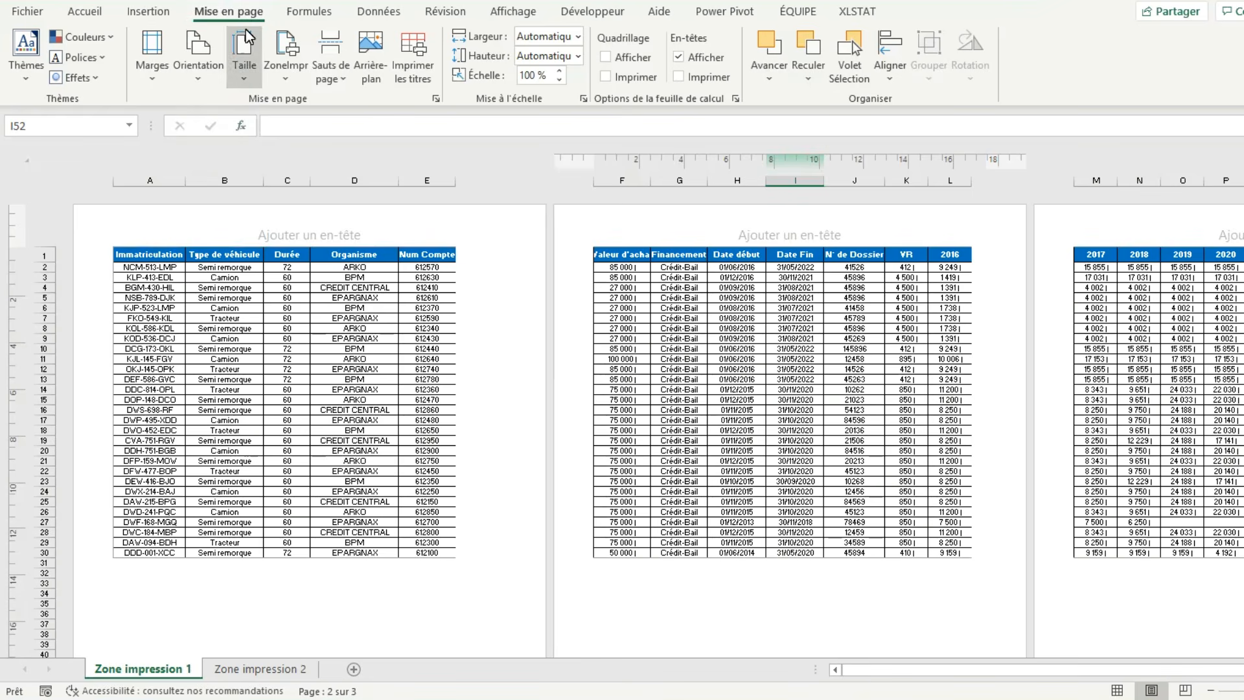
click(196, 82)
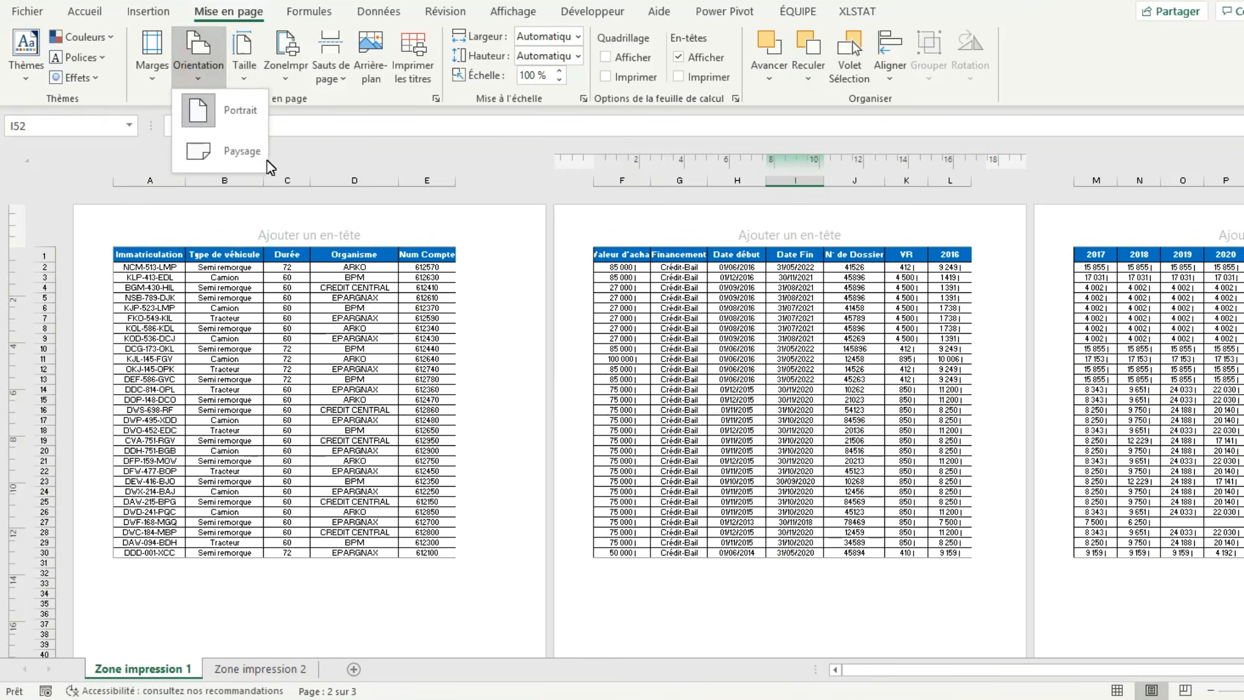
click(232, 154)
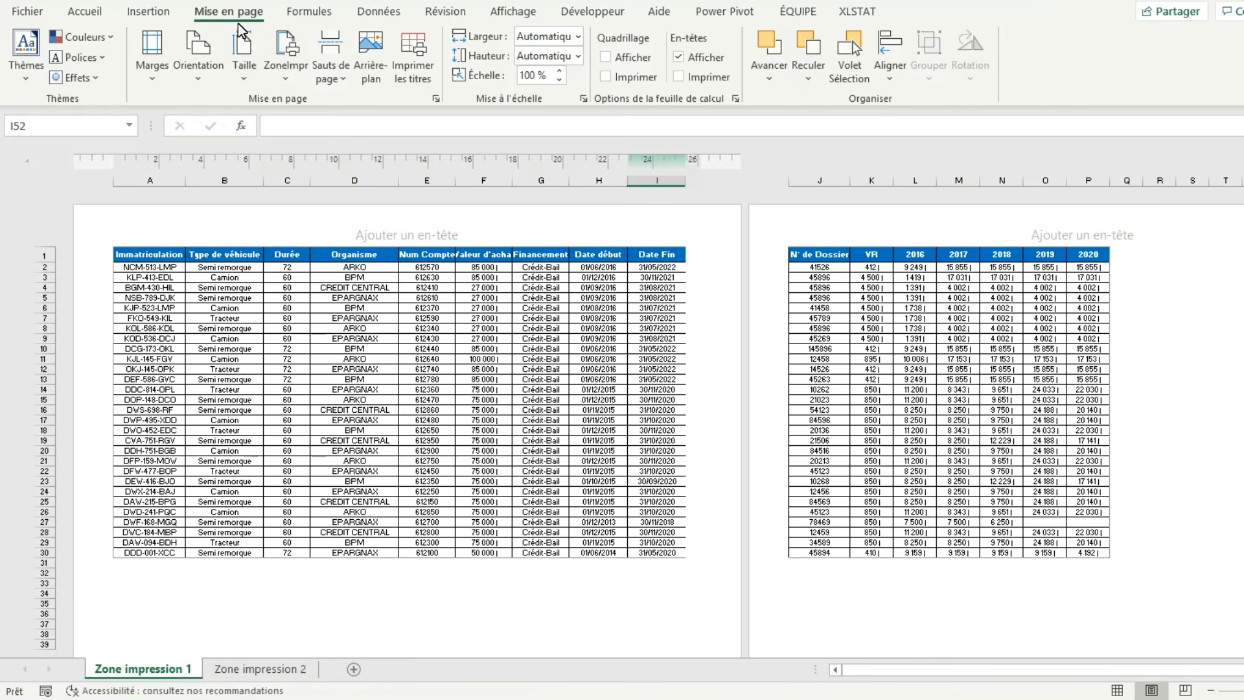
Set custom left and right page margins of 0,5 and center the table horizontally on the page.
click(151, 82)
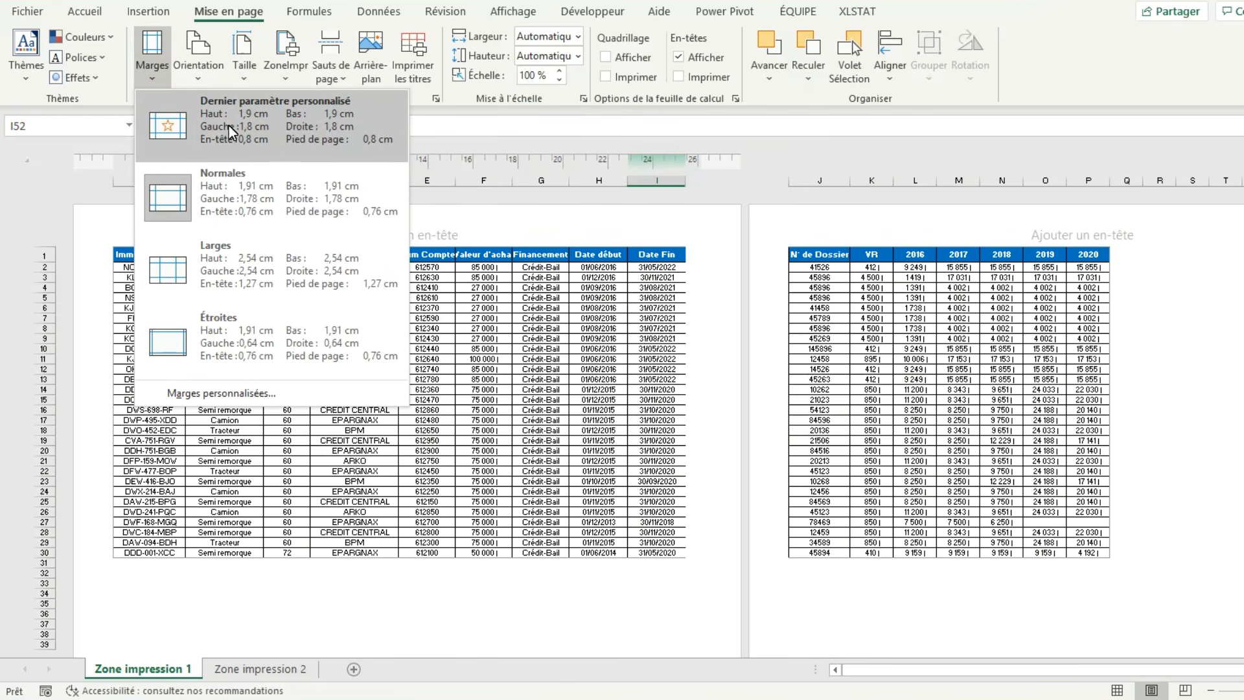
click(281, 392)
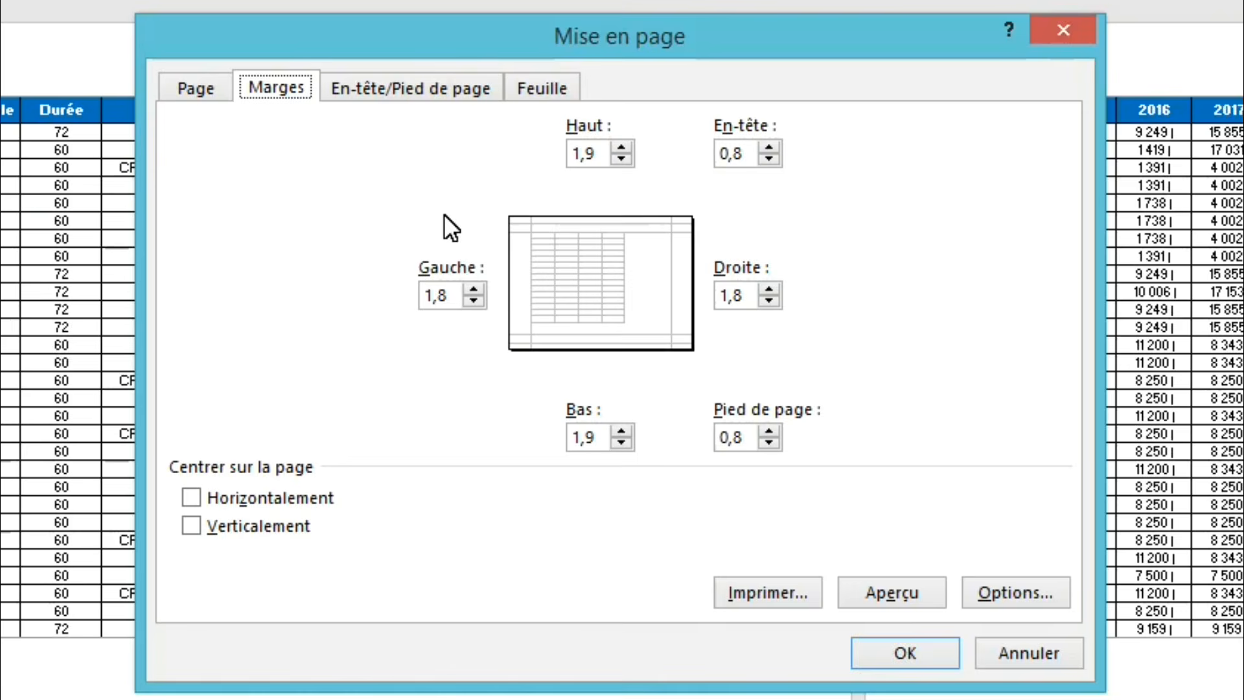
click(457, 299)
drag(455, 296, 403, 292)
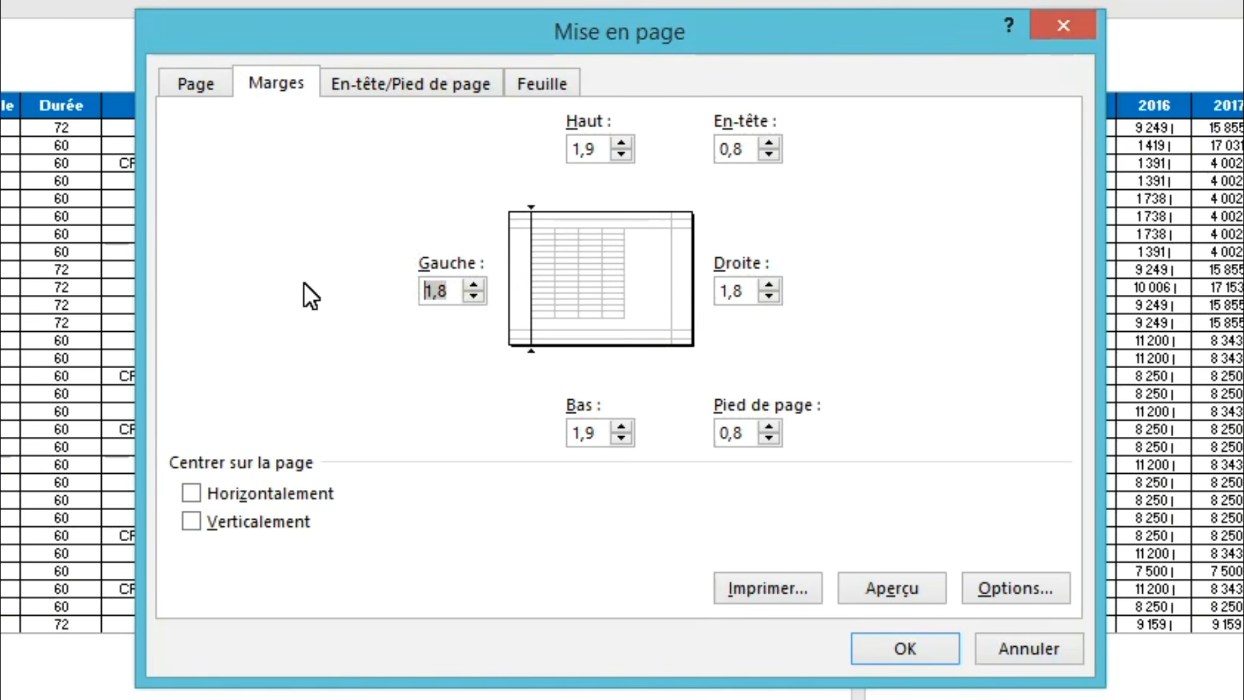
text(,5)
key(BackSpace)
text(0,5)
drag(755, 299, 712, 298)
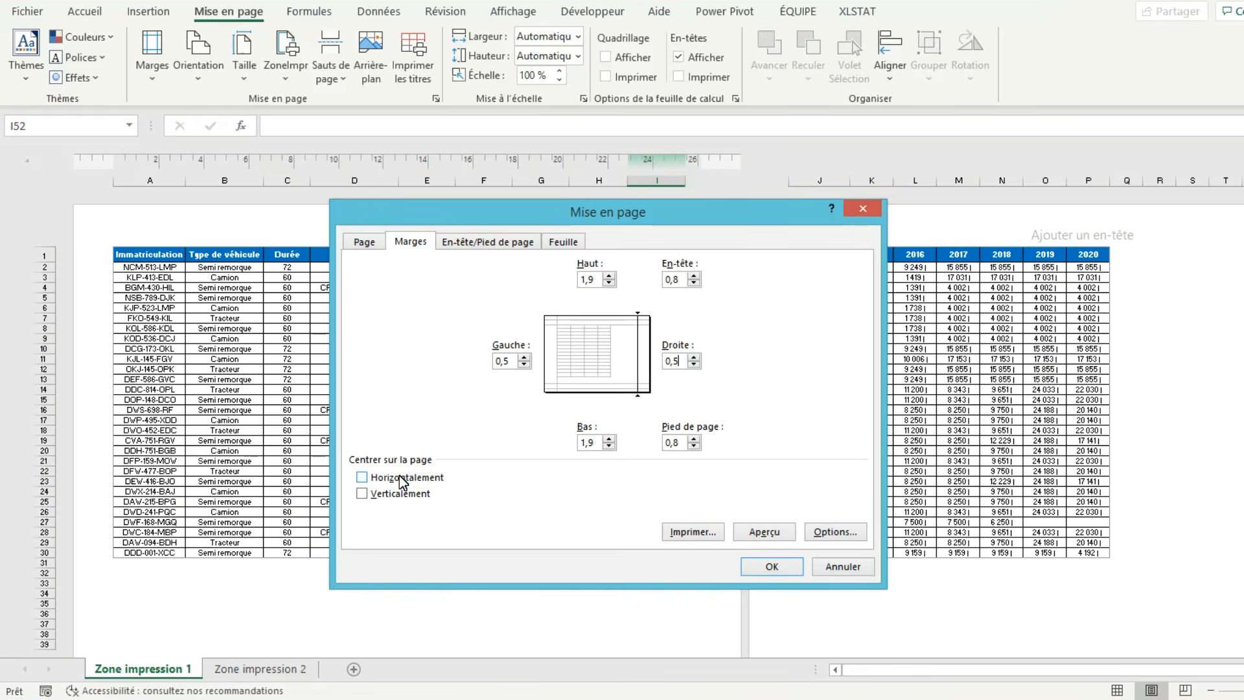
click(400, 480)
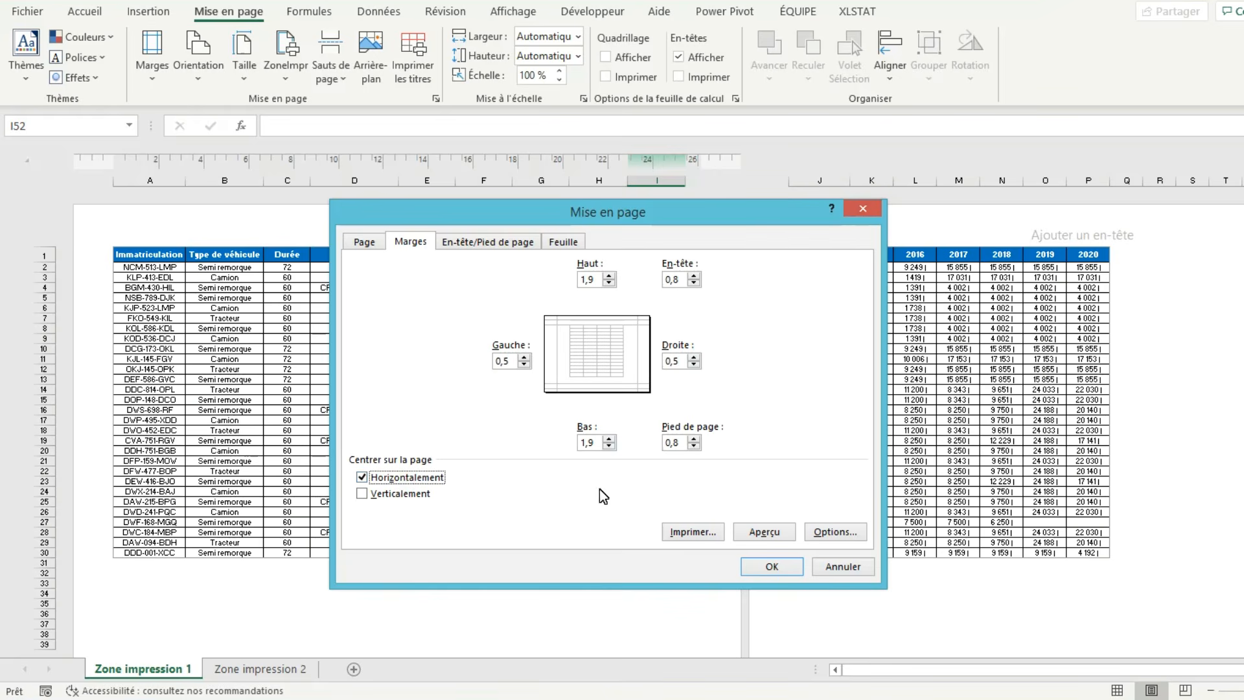
click(769, 572)
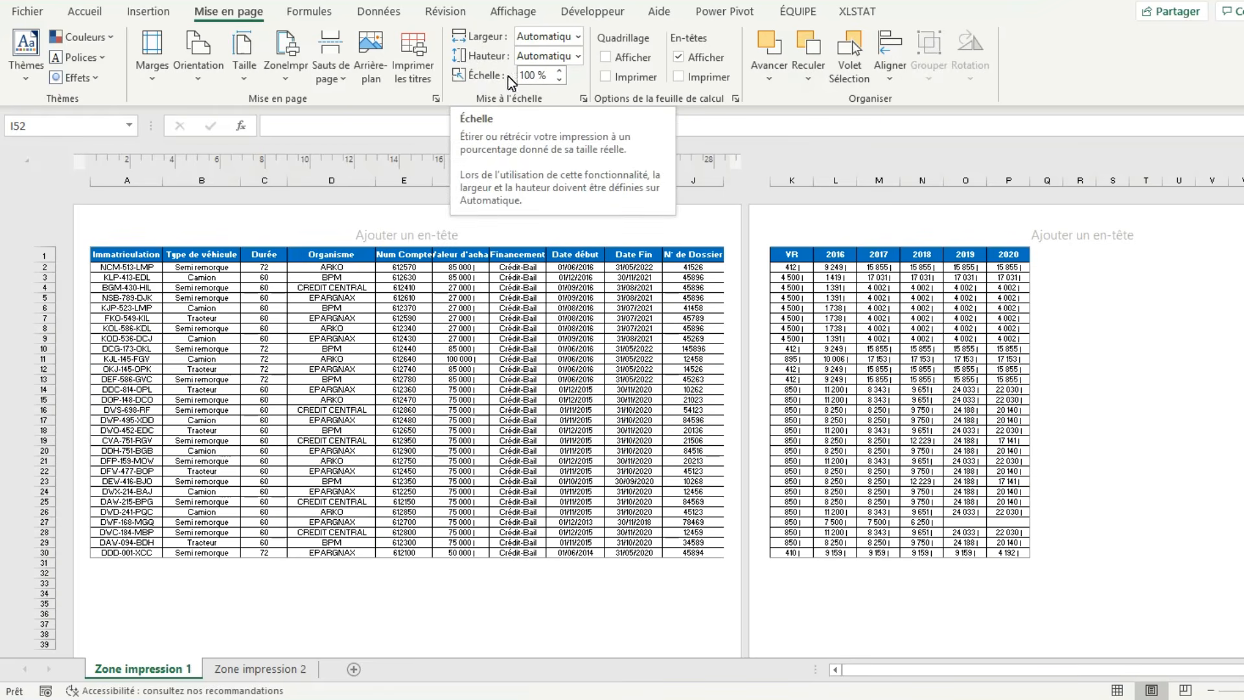
Reduce the print scale gradually to 70 % so all the table's columns fit on one page.
click(559, 81)
click(558, 81)
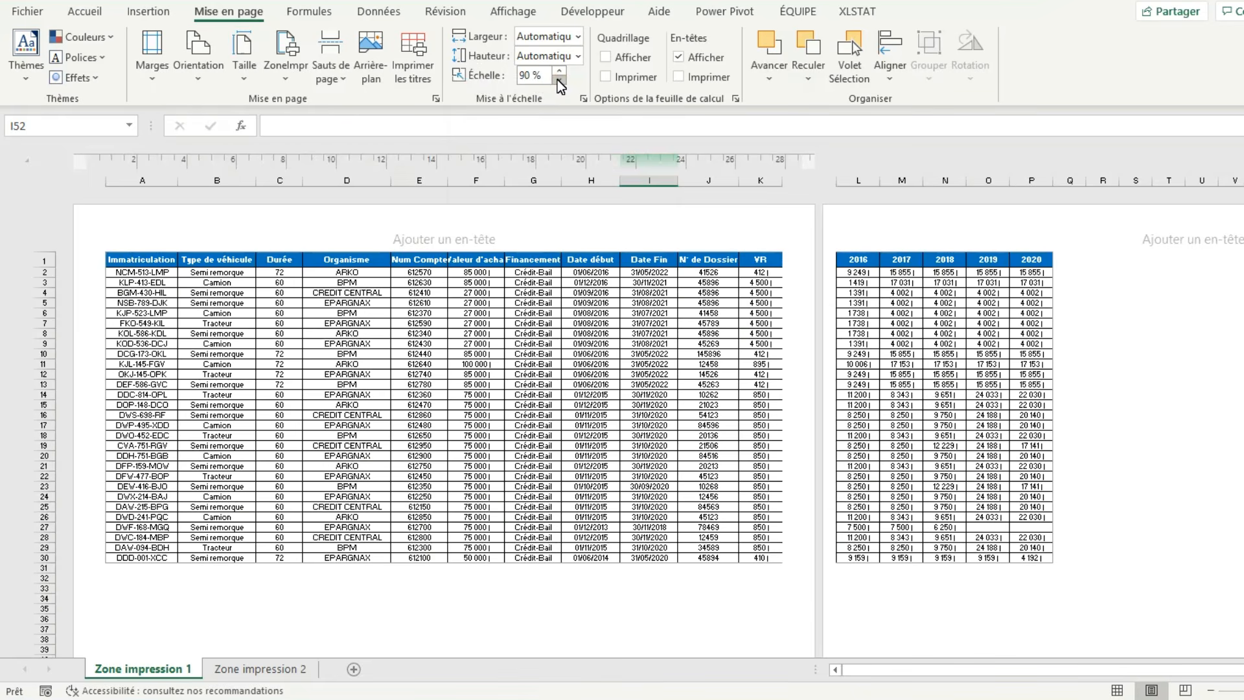
click(559, 80)
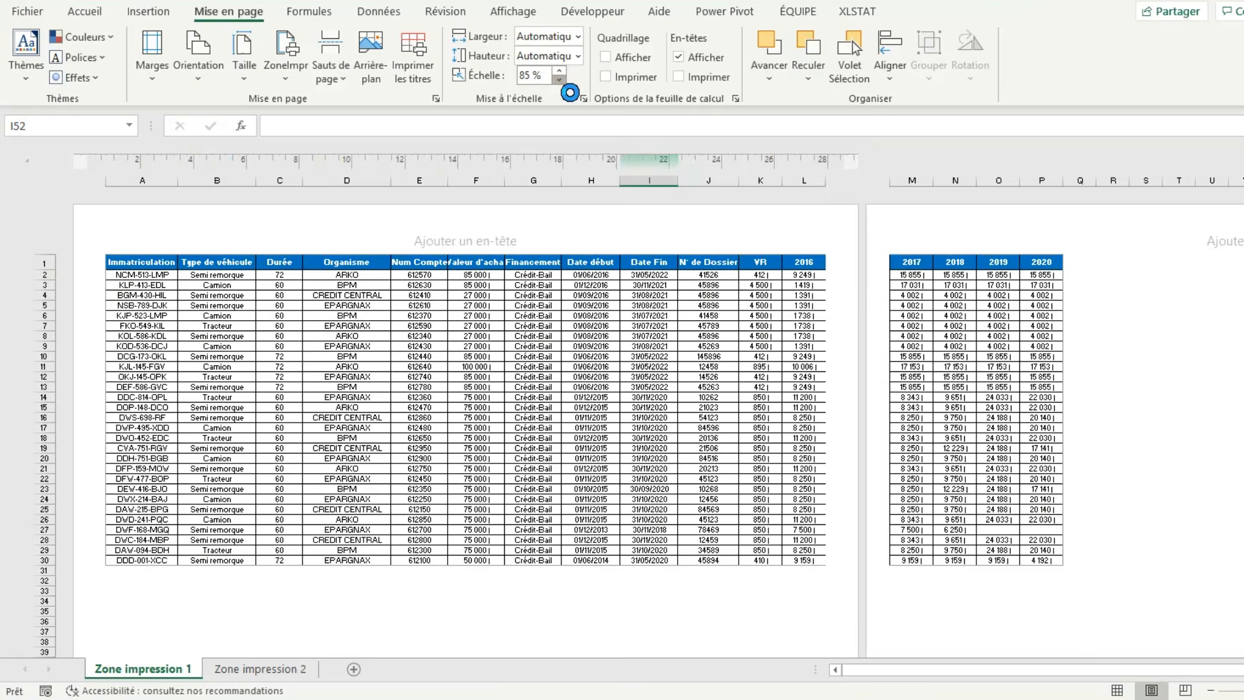
click(559, 80)
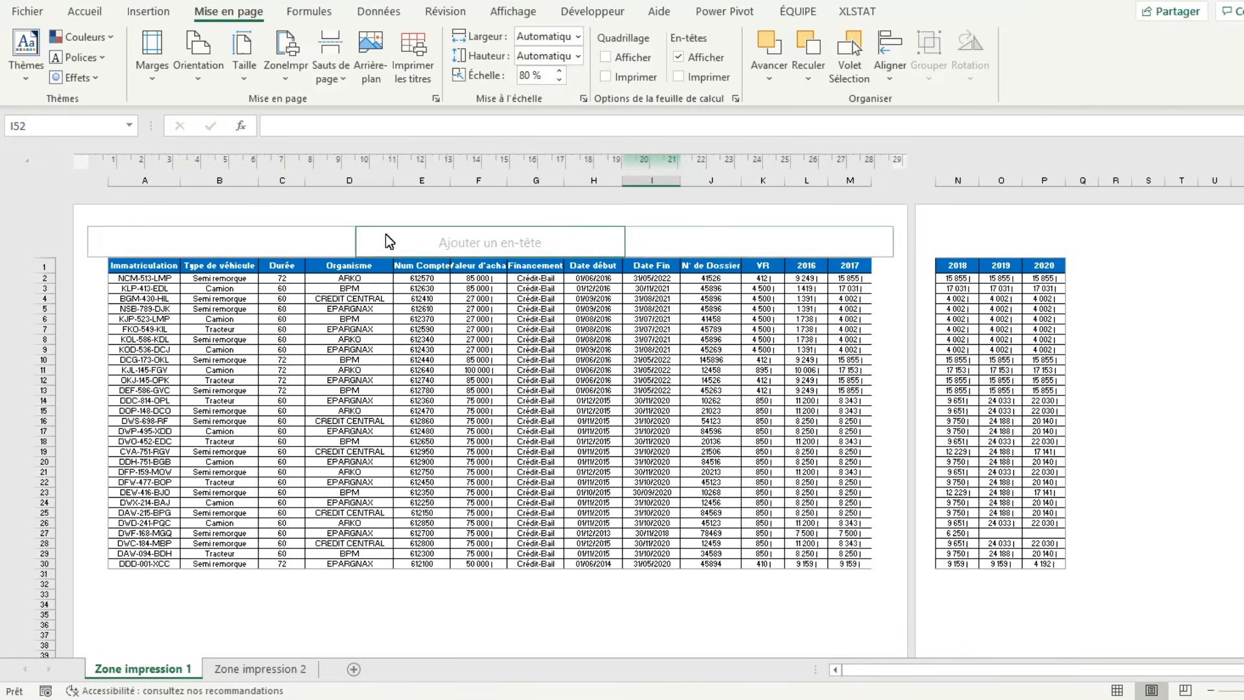
click(559, 81)
click(559, 80)
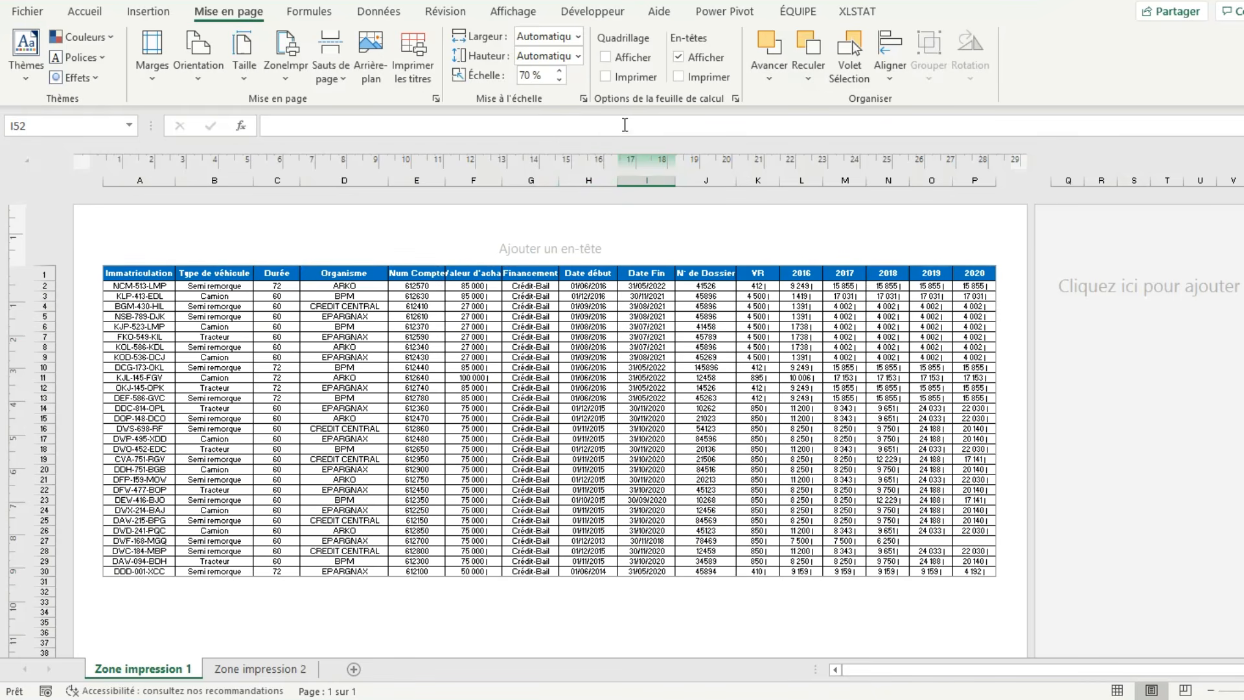
Raise the sheet's print scale back up to 100 %.
click(558, 70)
click(558, 70)
click(559, 71)
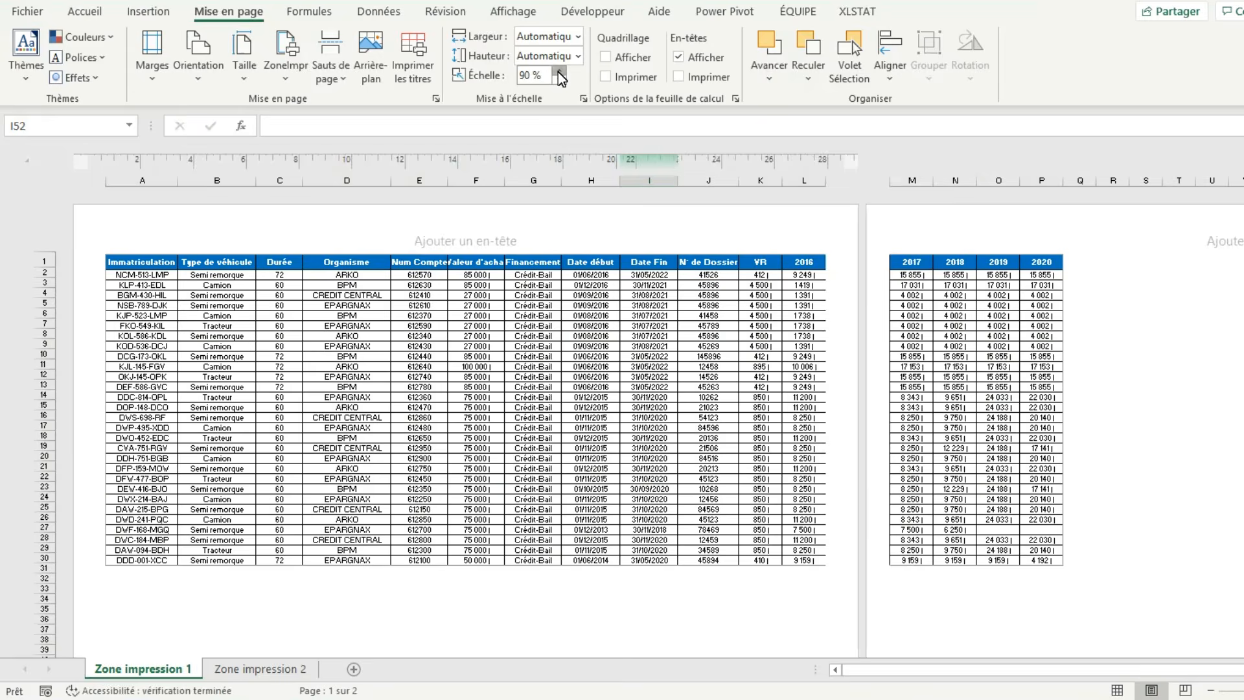
click(559, 71)
click(559, 70)
click(558, 72)
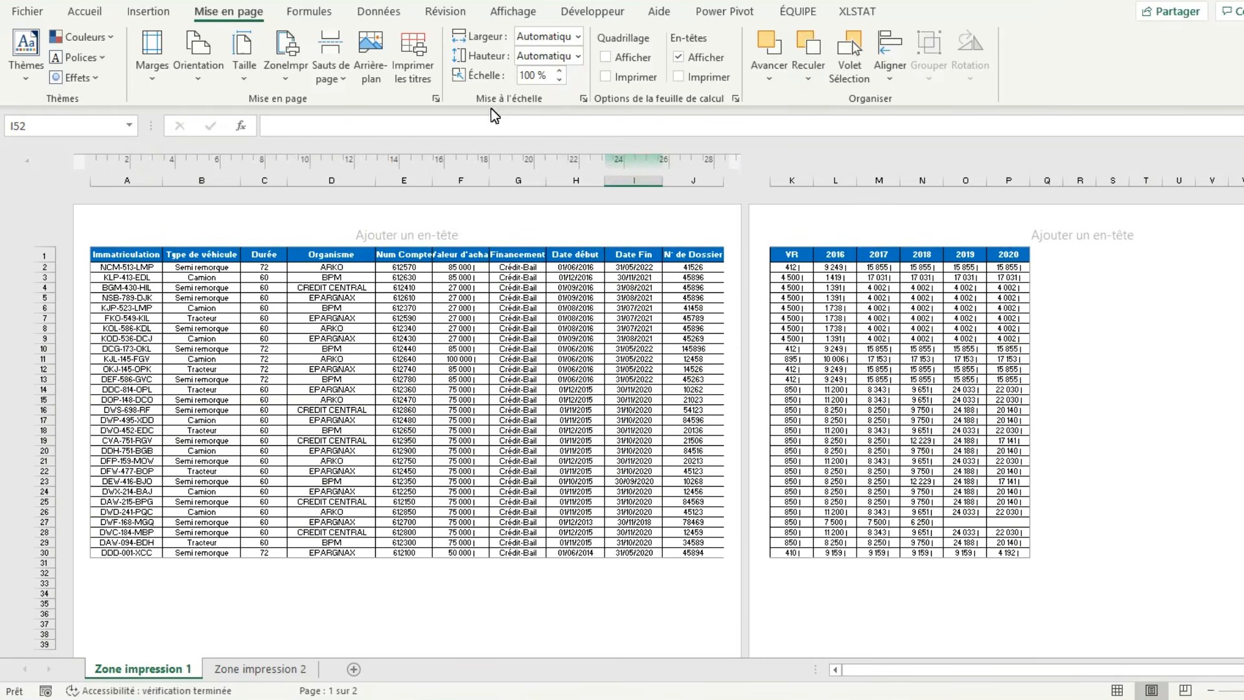
Fit the print width to 1 page and check the whole table in page layout view.
click(577, 36)
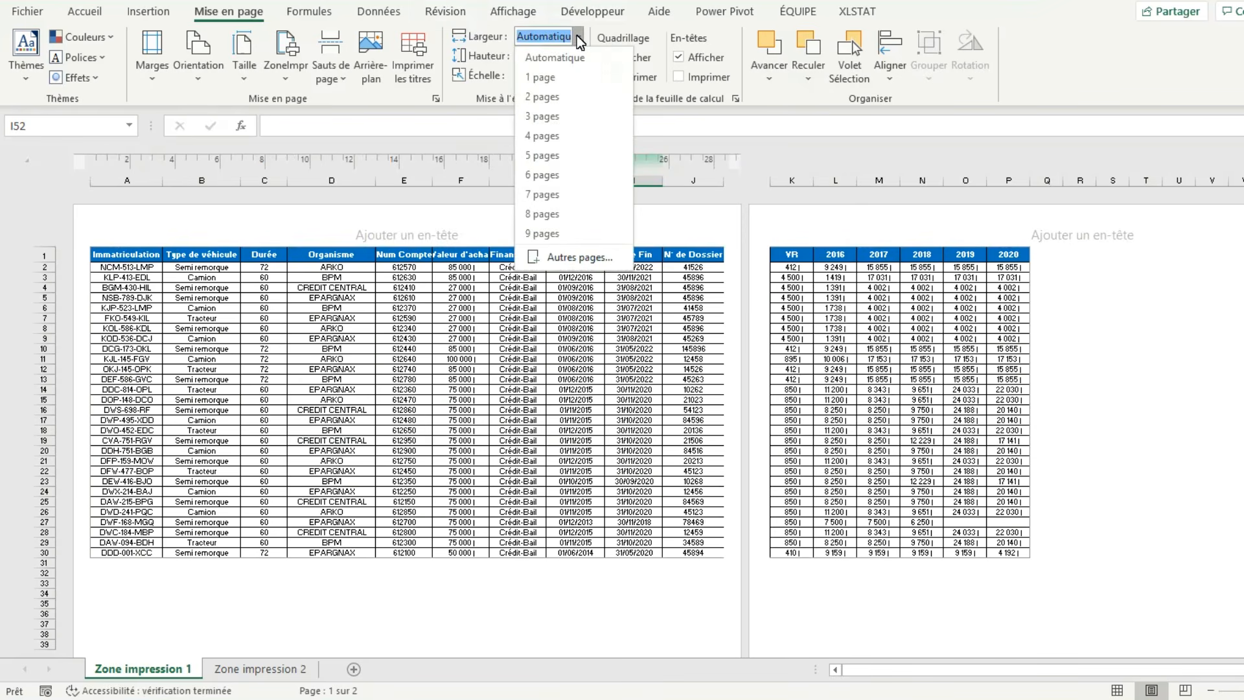
click(561, 77)
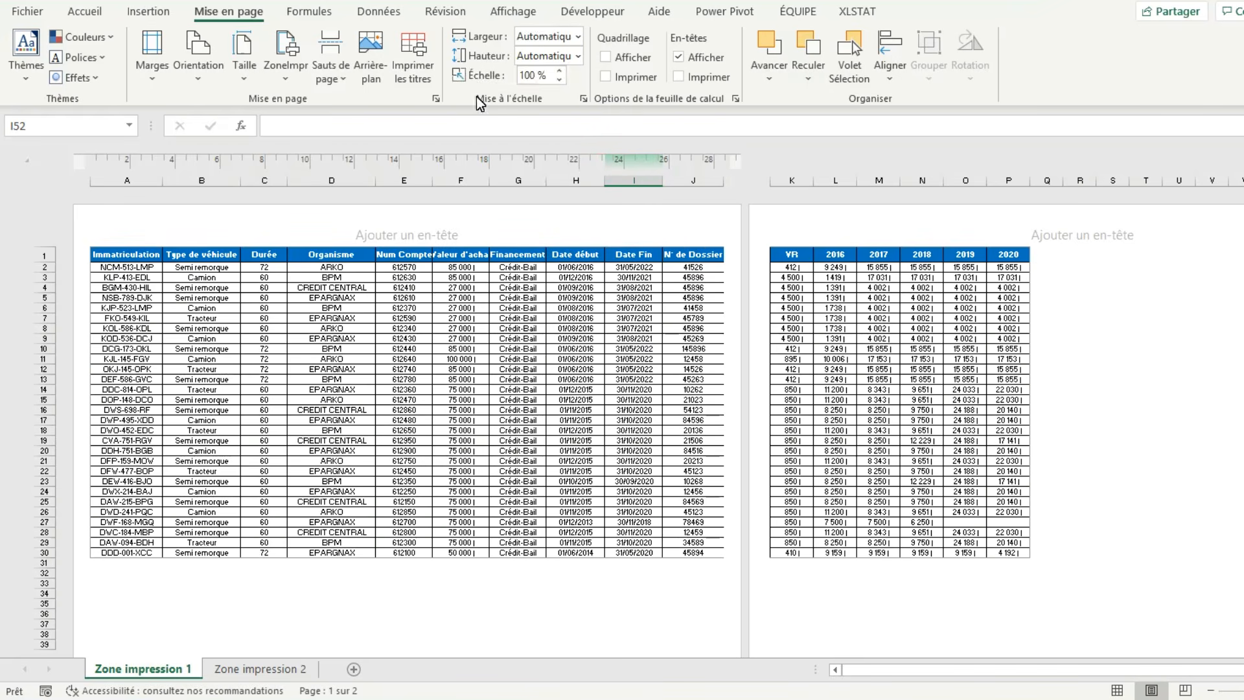
click(1119, 691)
click(1150, 691)
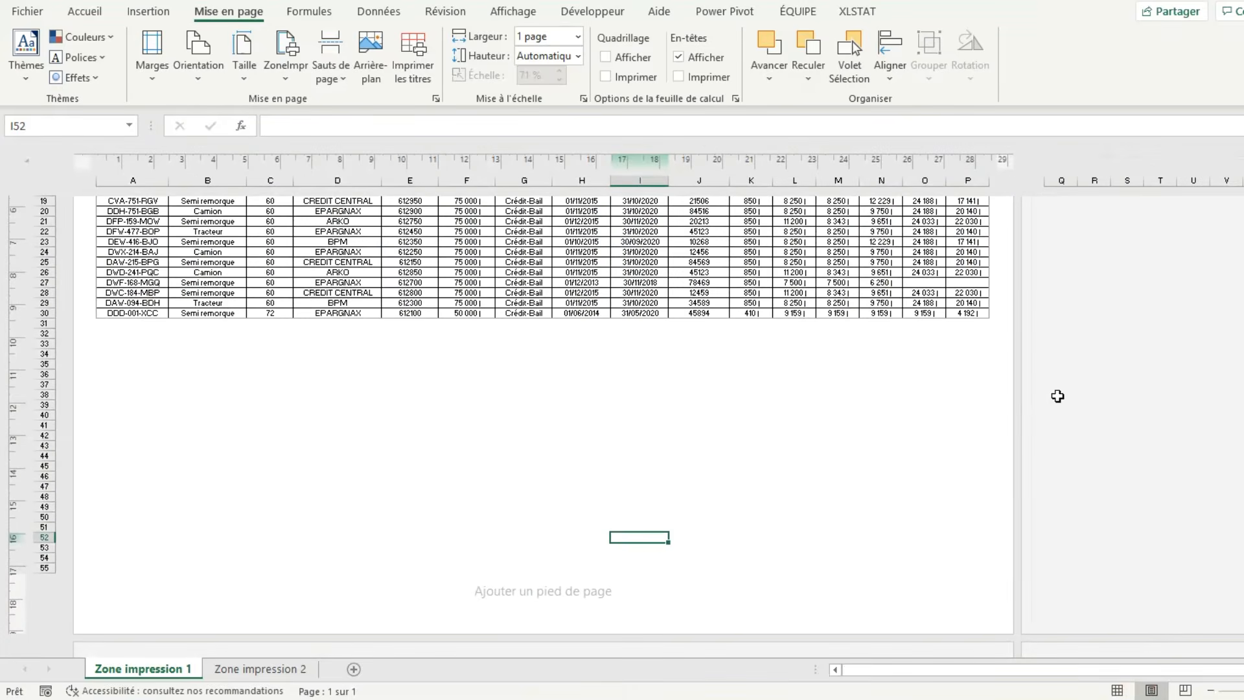
scroll(1152, 691, up, 6)
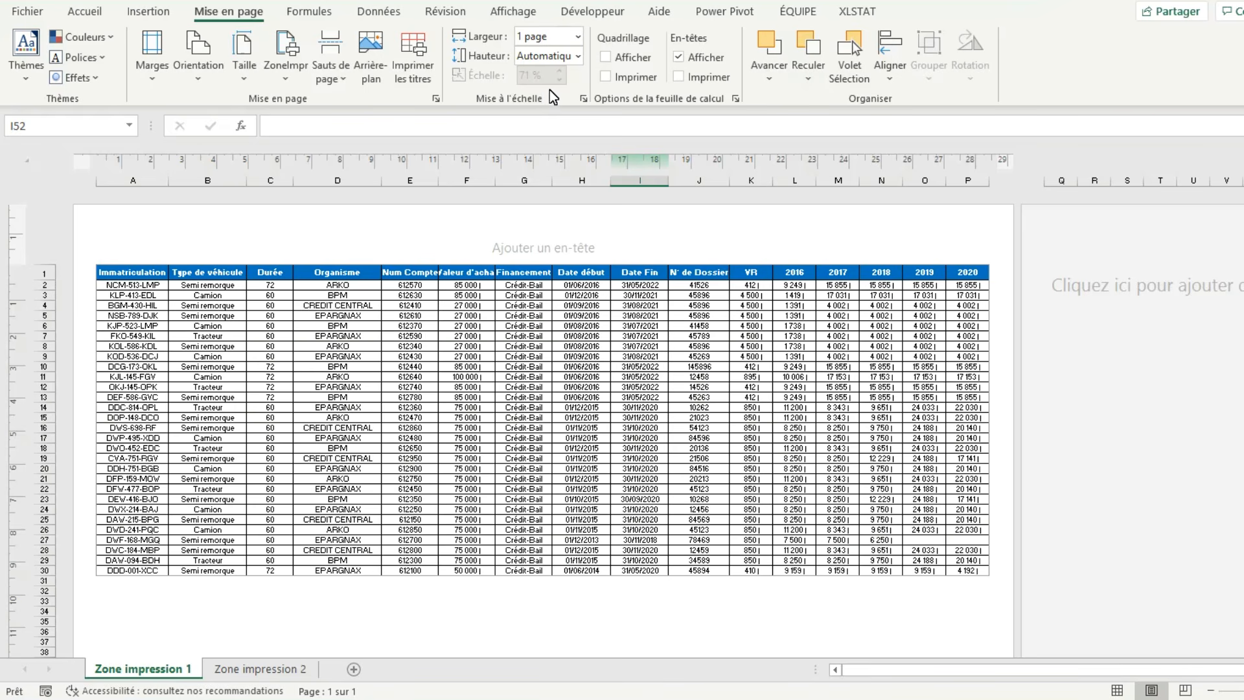
Reset the print width to Automatique and the scale to 100 % in normal view, and display the page layout again.
click(580, 34)
click(579, 33)
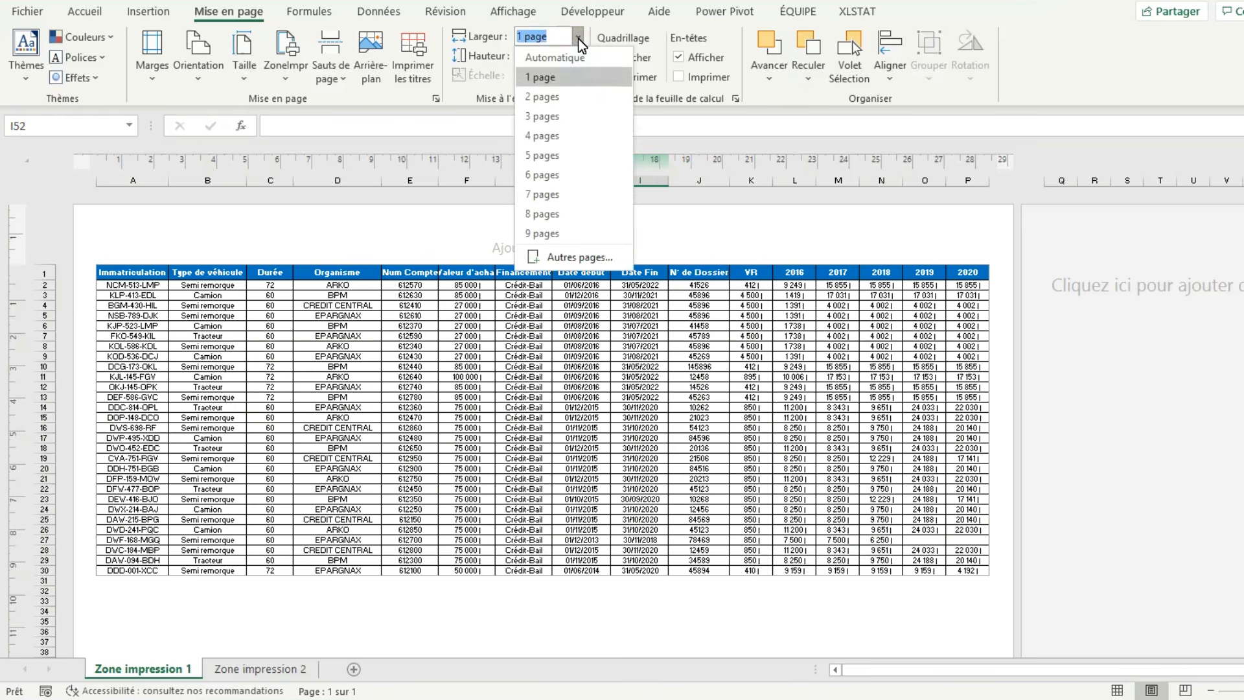
click(572, 53)
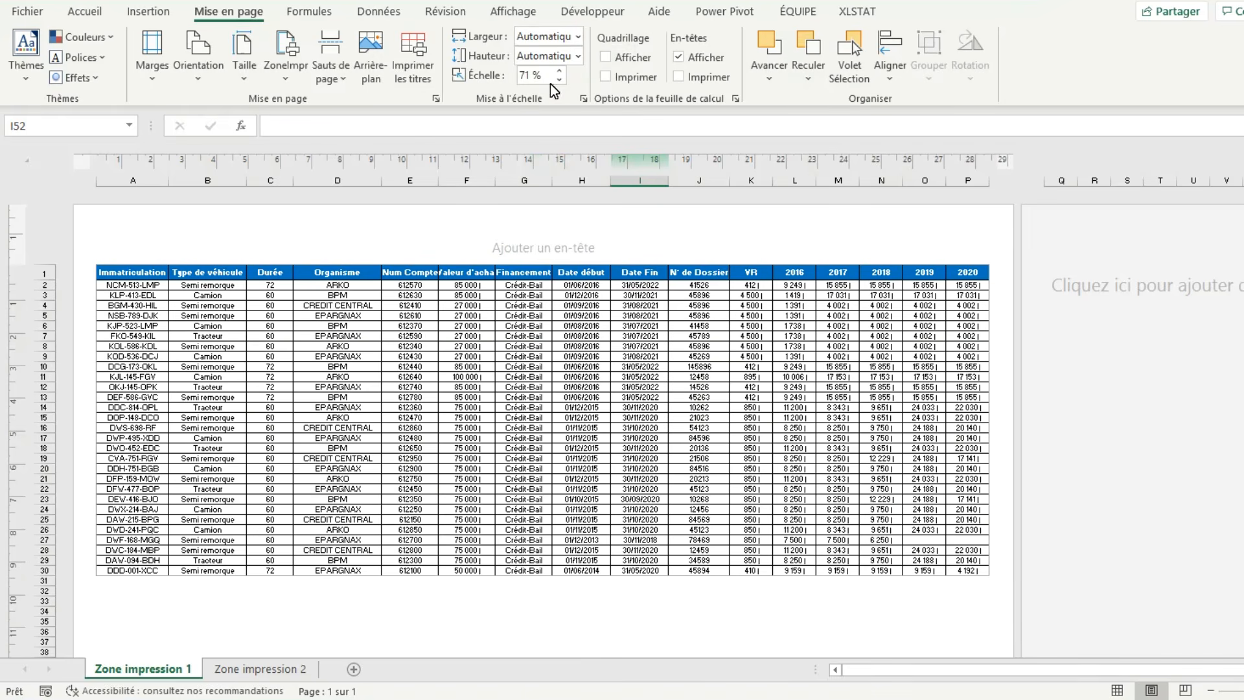
click(1119, 691)
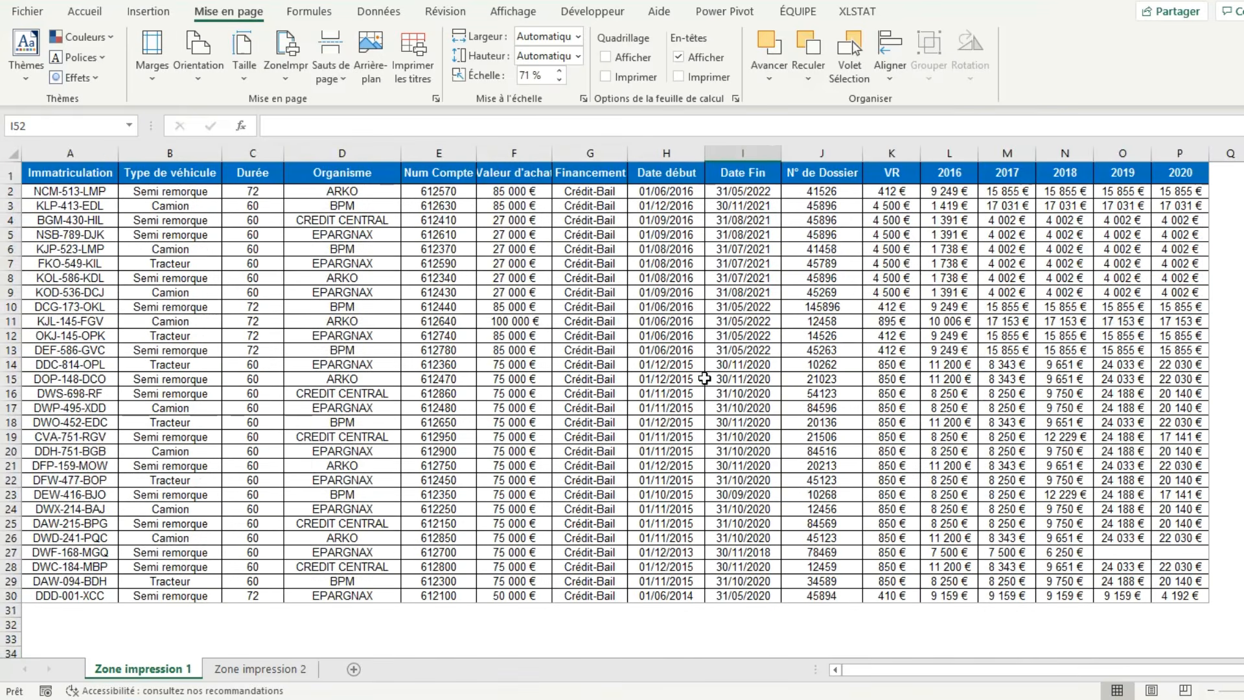
click(558, 70)
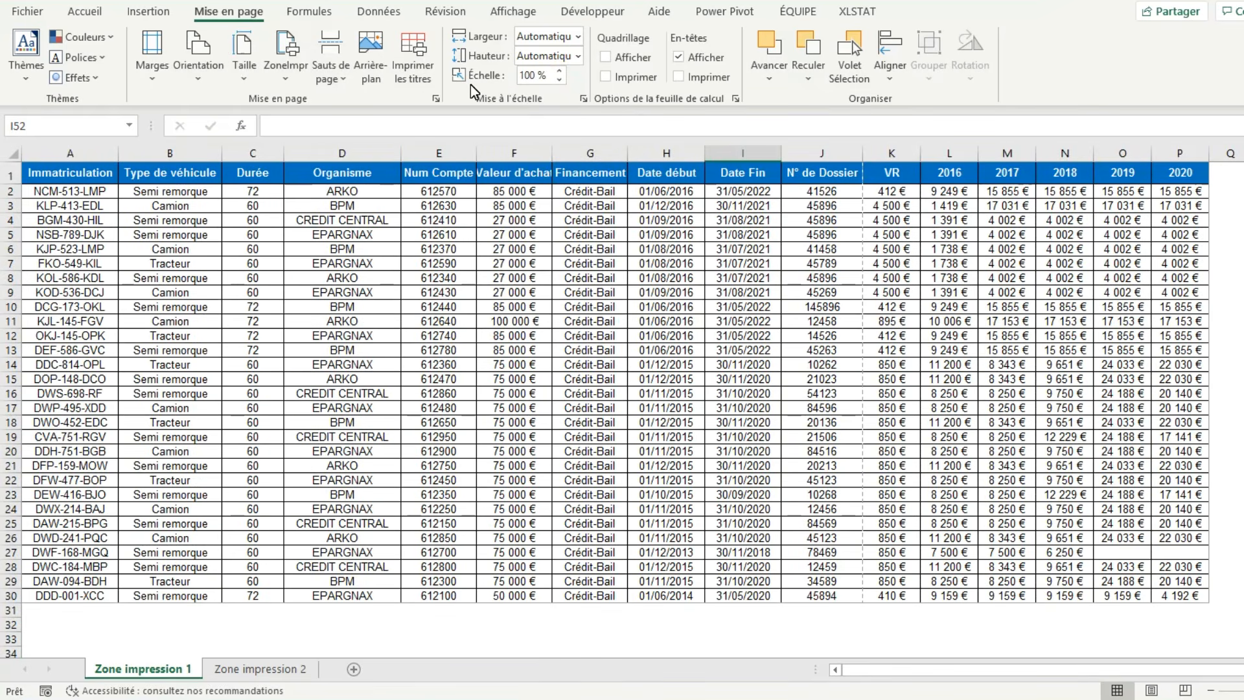
click(1153, 691)
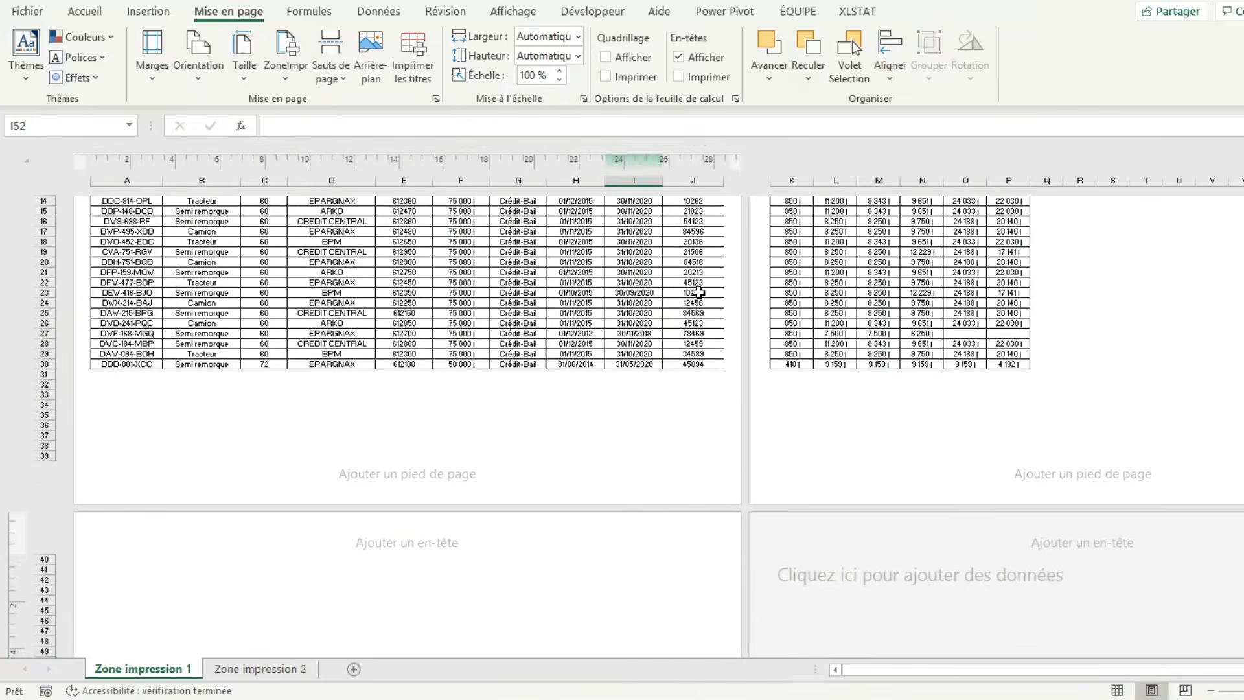
Look at the table's page split in page break preview and return to page layout view at the table's start.
scroll(698, 293, up, 8)
scroll(698, 293, up, 1)
click(1185, 691)
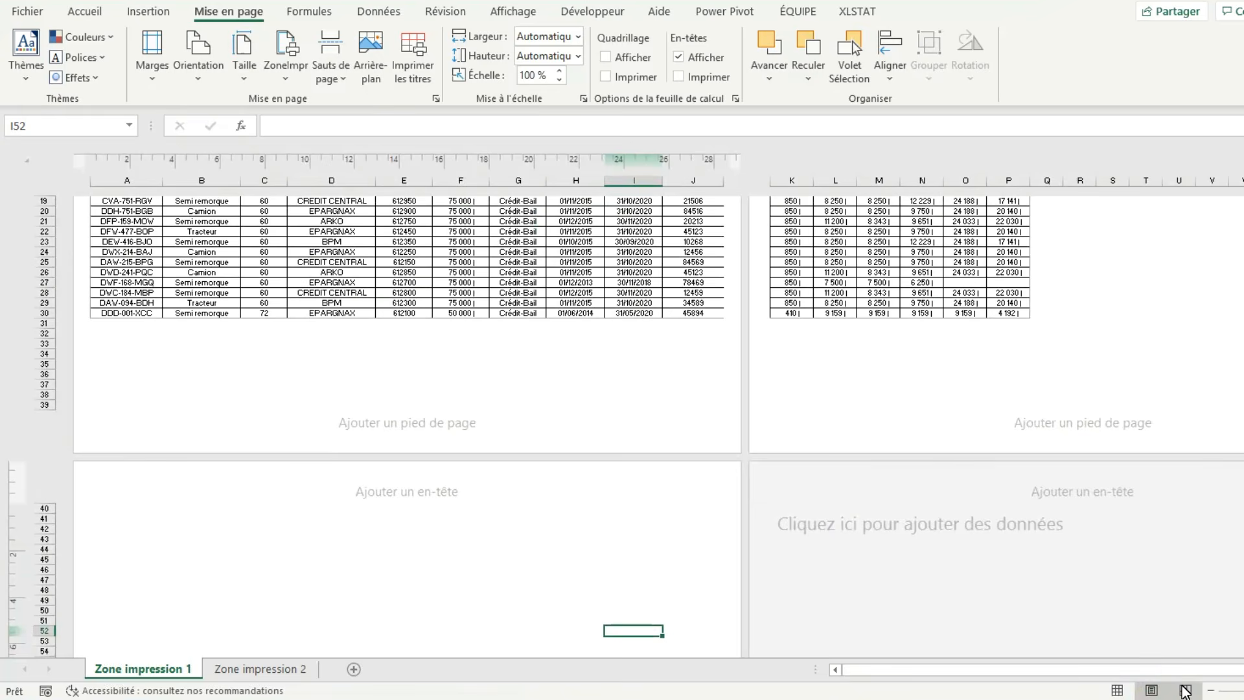
click(1185, 692)
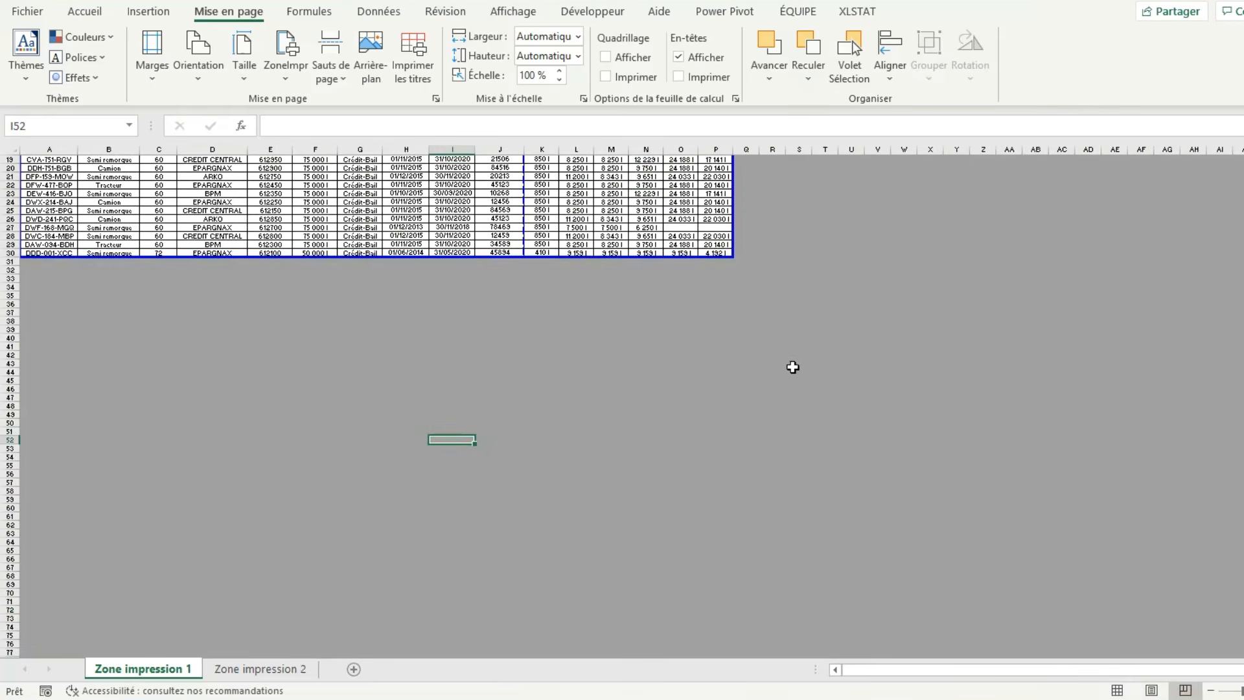
click(1151, 691)
scroll(800, 411, up, 5)
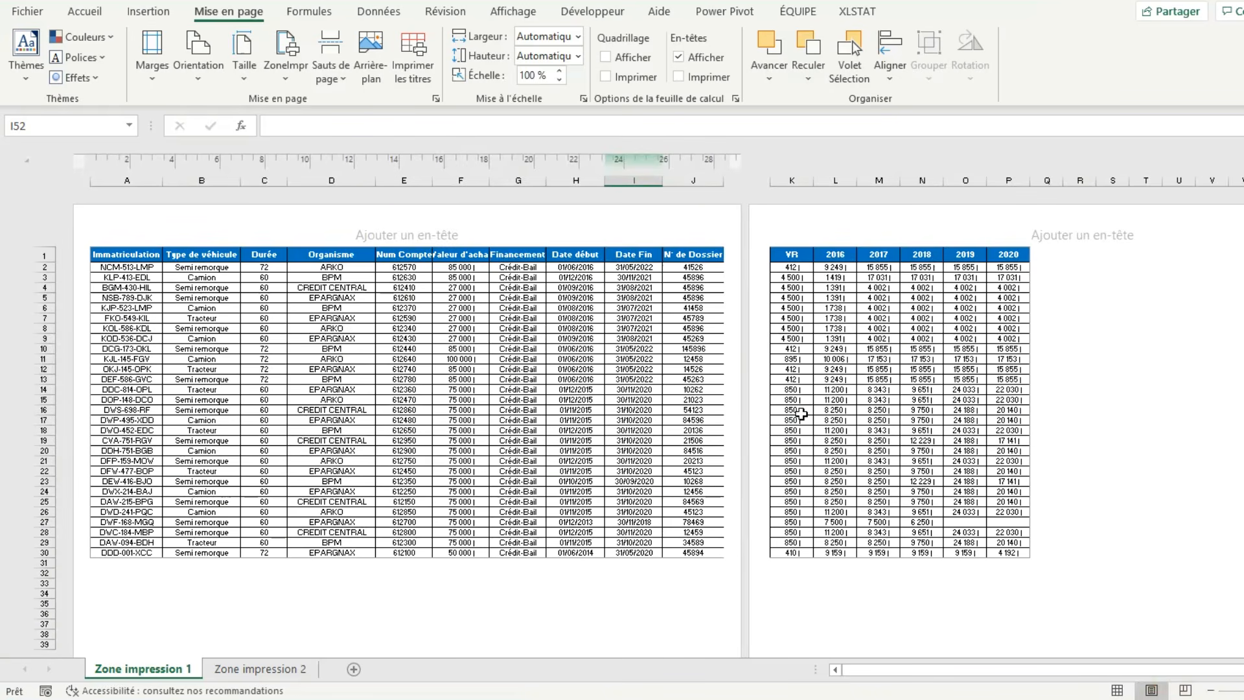
Fit the print width of the Zone impression 1 sheet to 1 page.
click(577, 37)
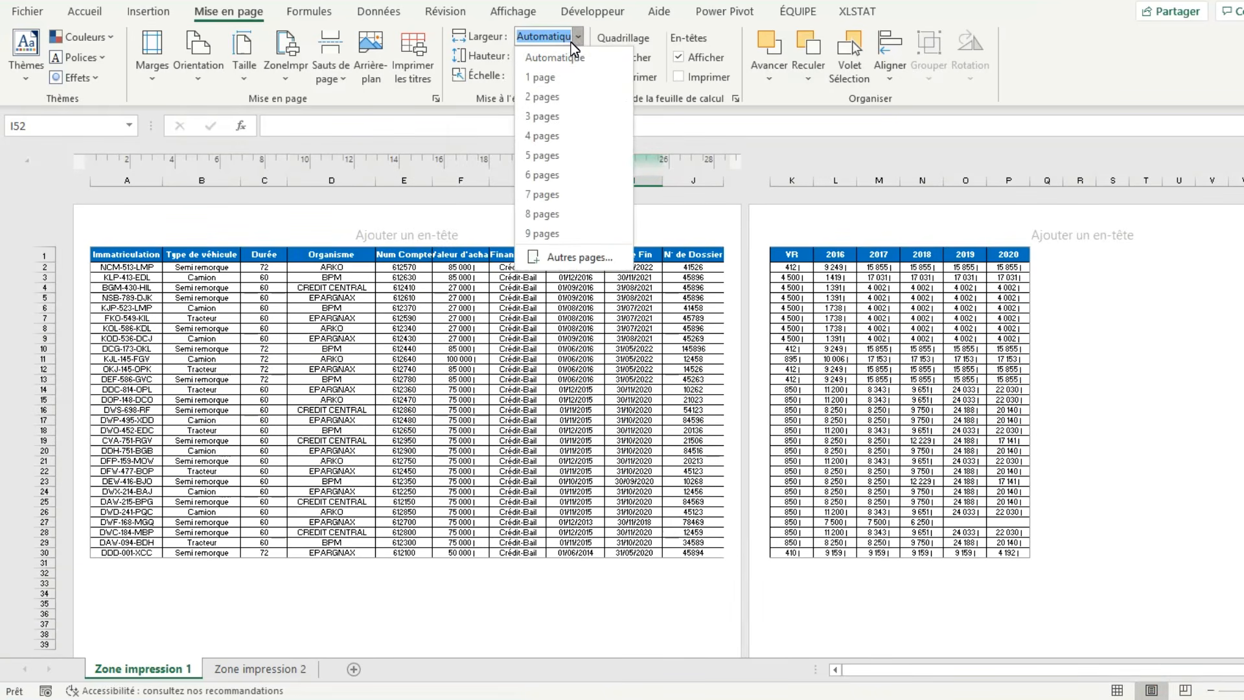
click(558, 77)
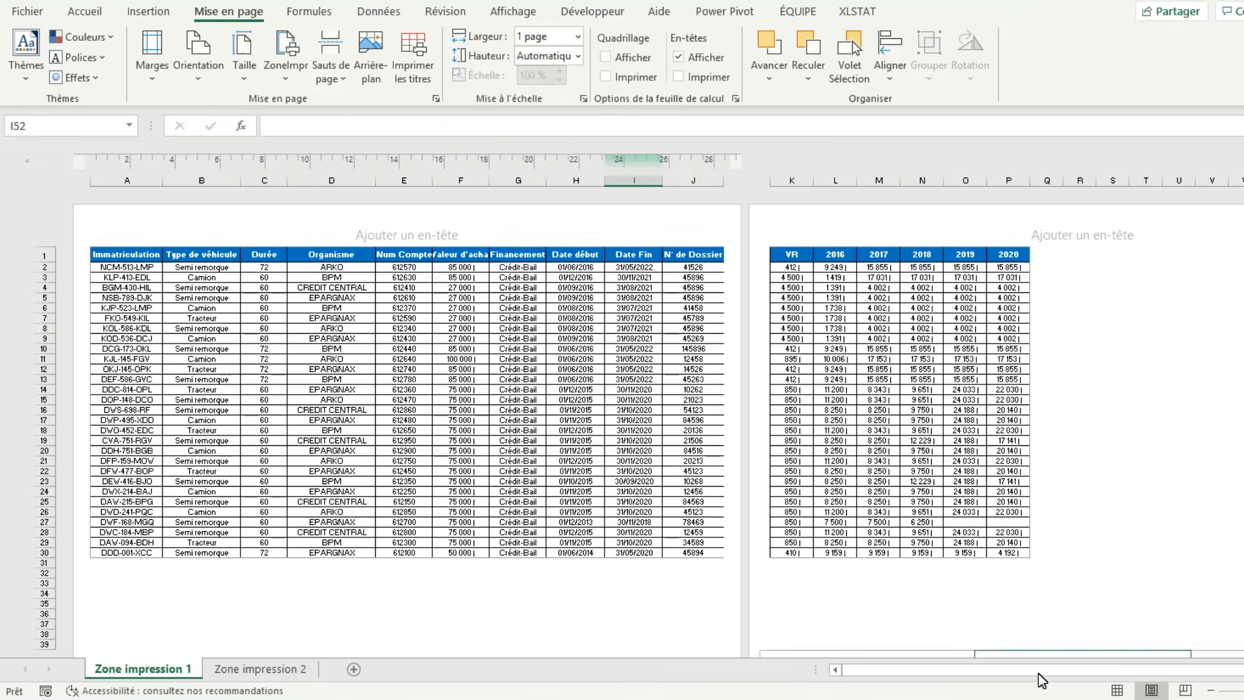
scroll(973, 510, up, 5)
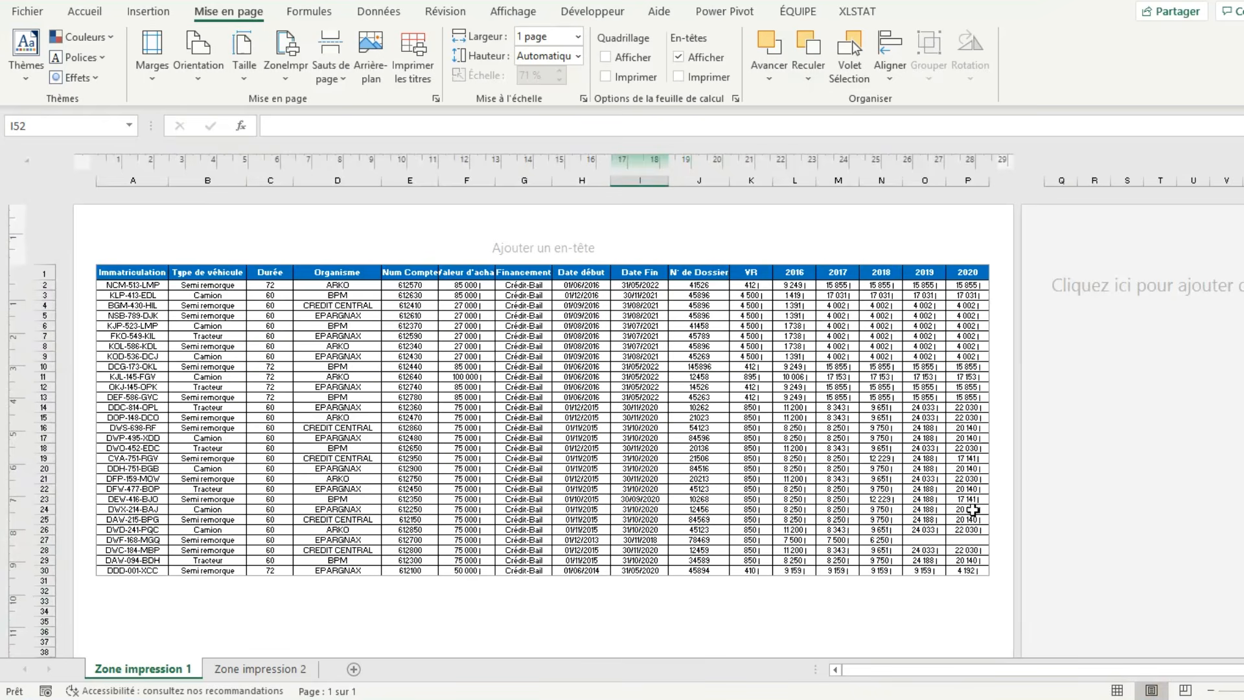
Check the table in the print preview and its scaling in the page setup options, and return to the sheet.
key(ctrl+p)
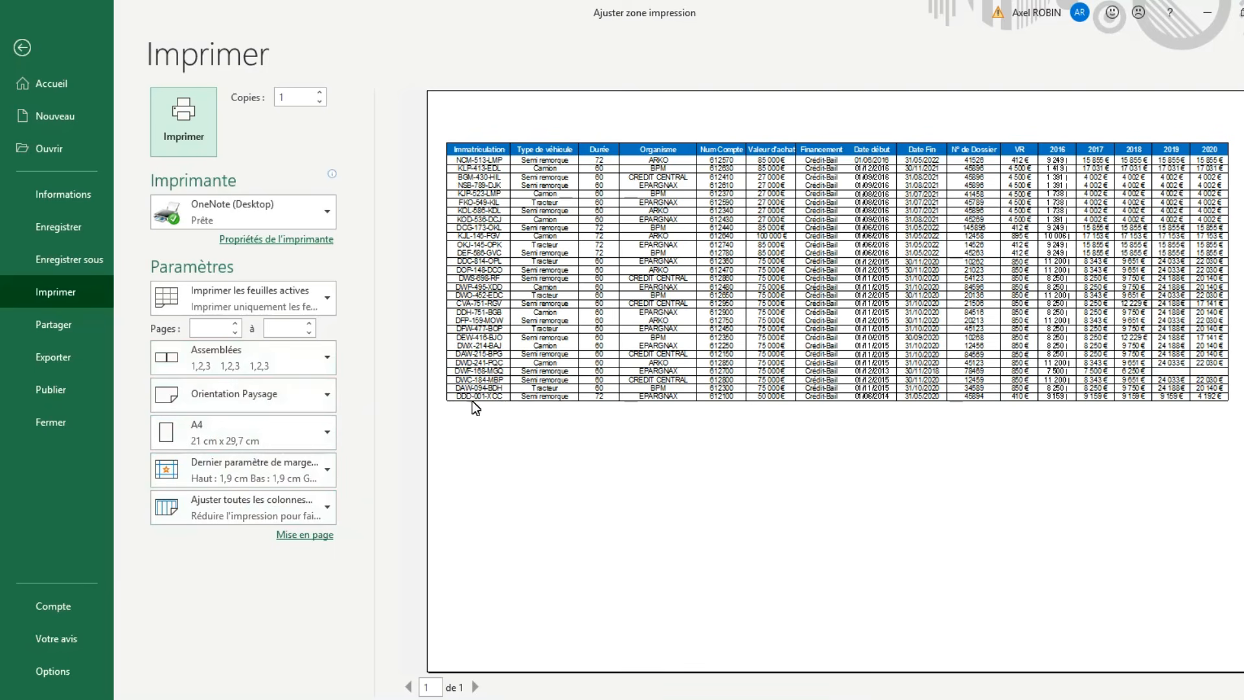
click(302, 537)
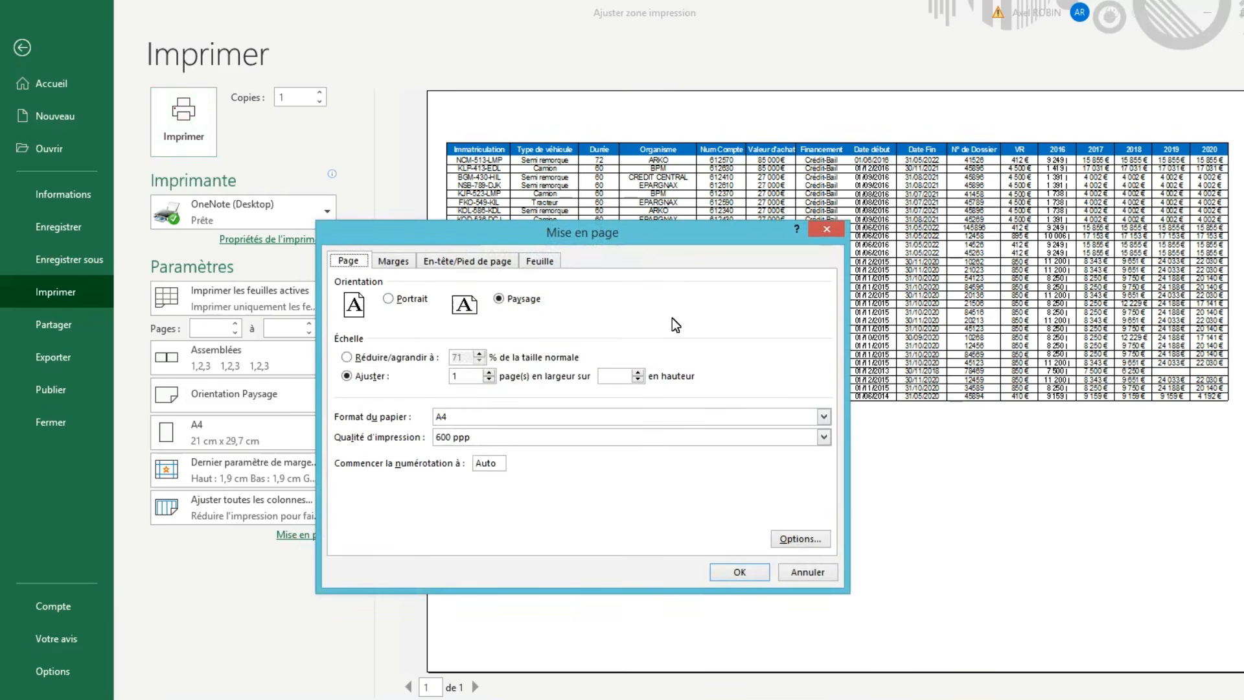
click(840, 231)
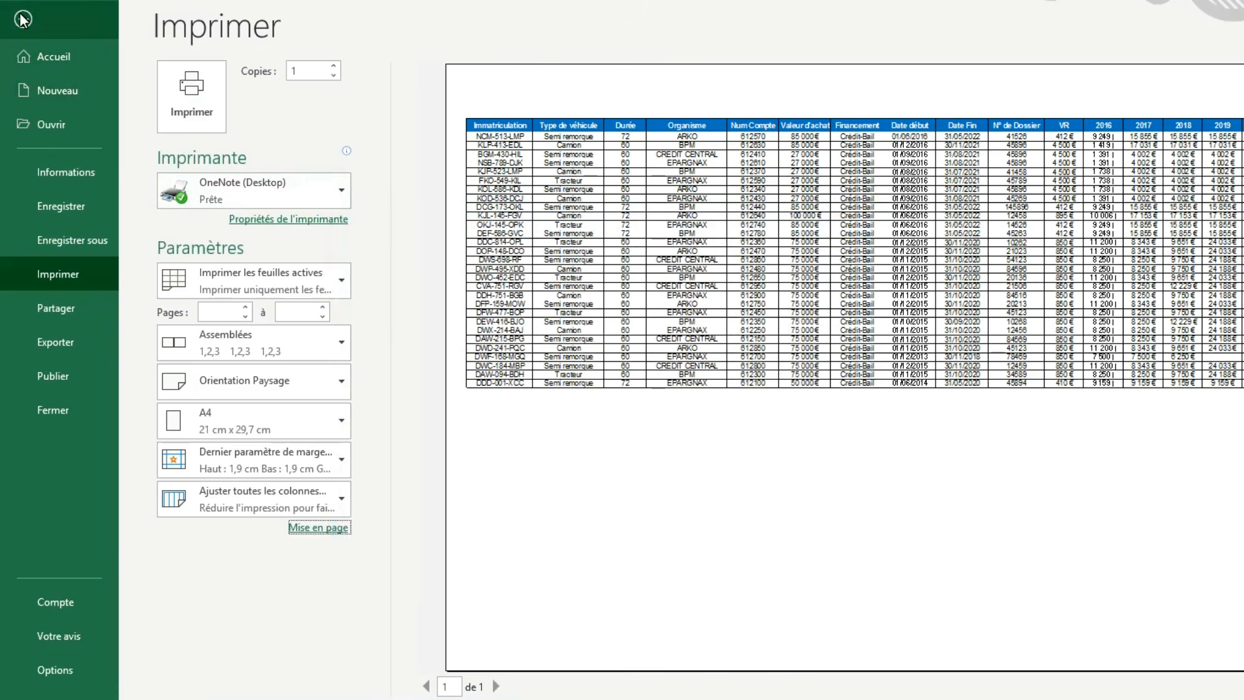
click(23, 19)
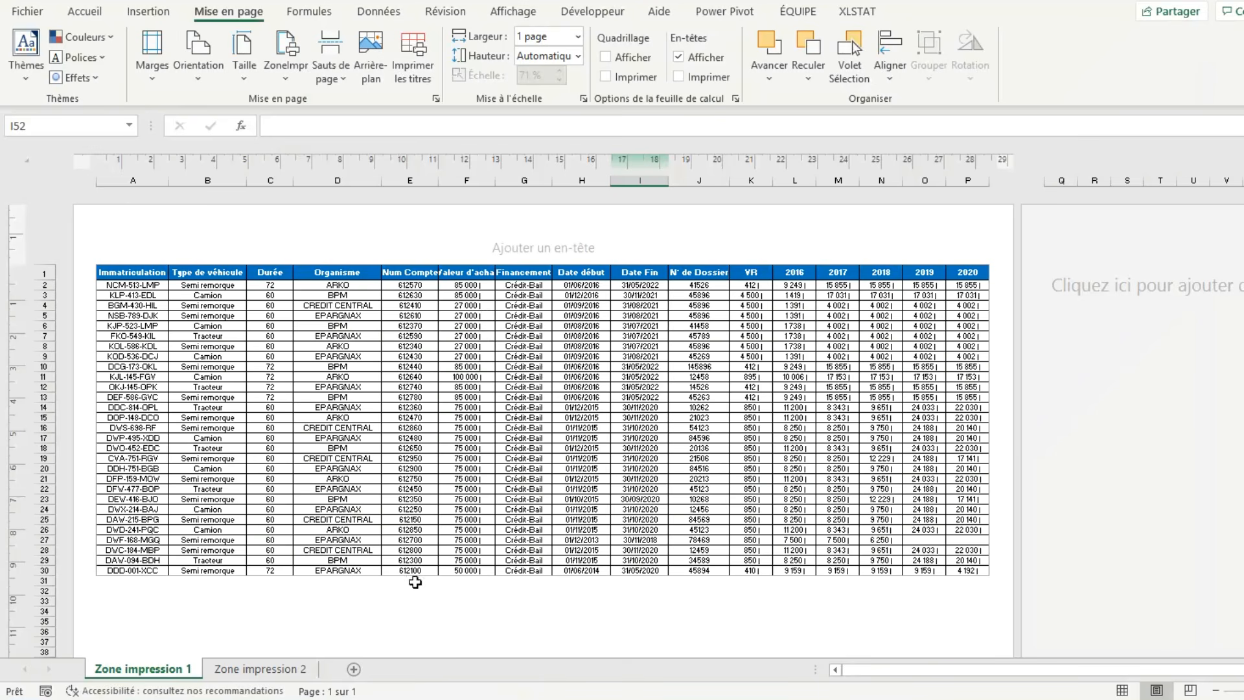
On the Zone impression 2 sheet, define the range C2:G10 as the print area.
click(283, 671)
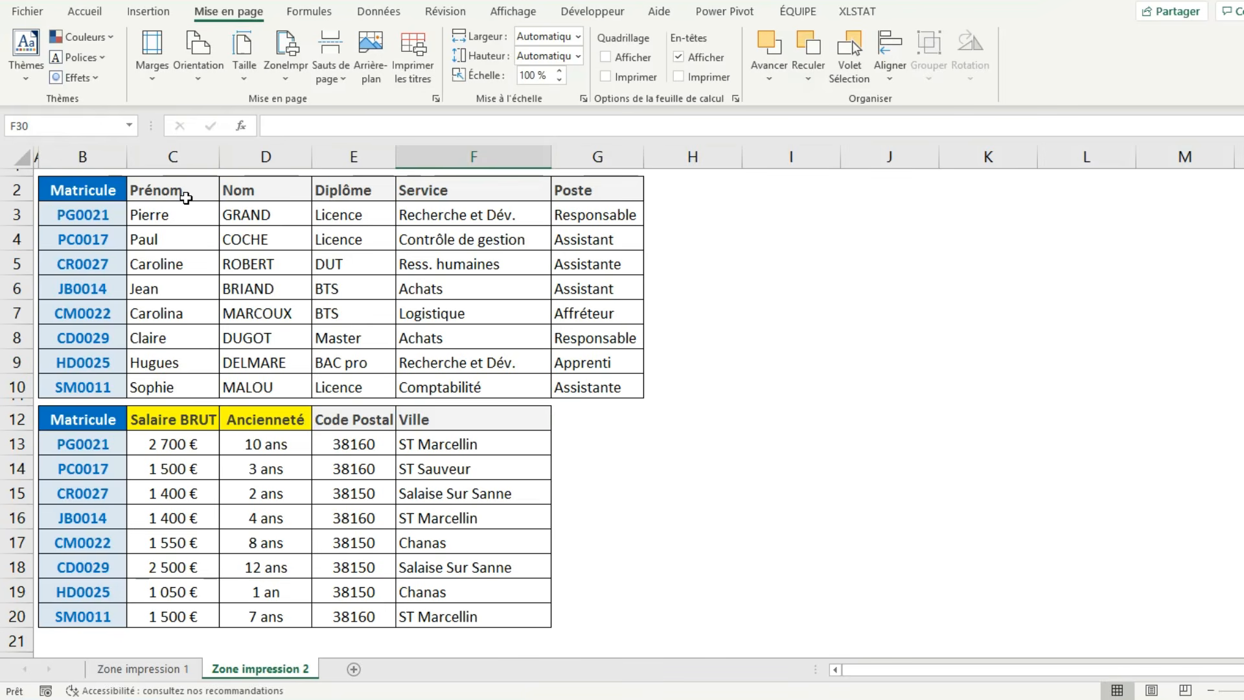
drag(186, 198, 622, 388)
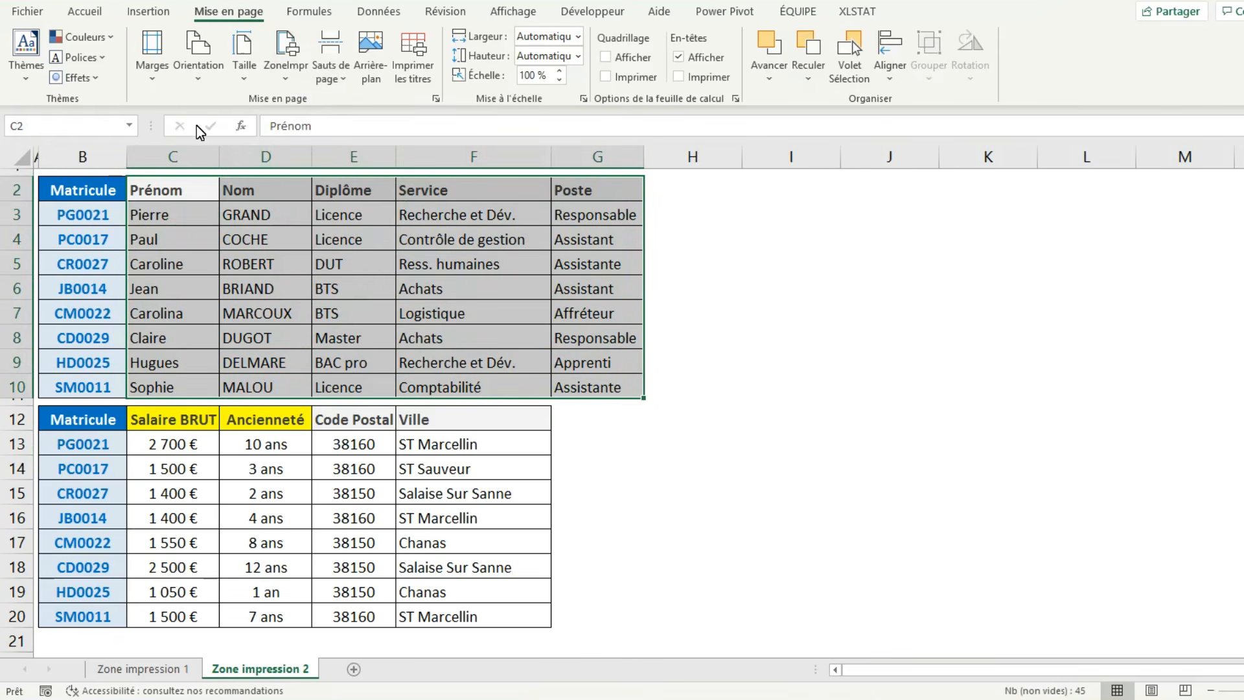
click(284, 75)
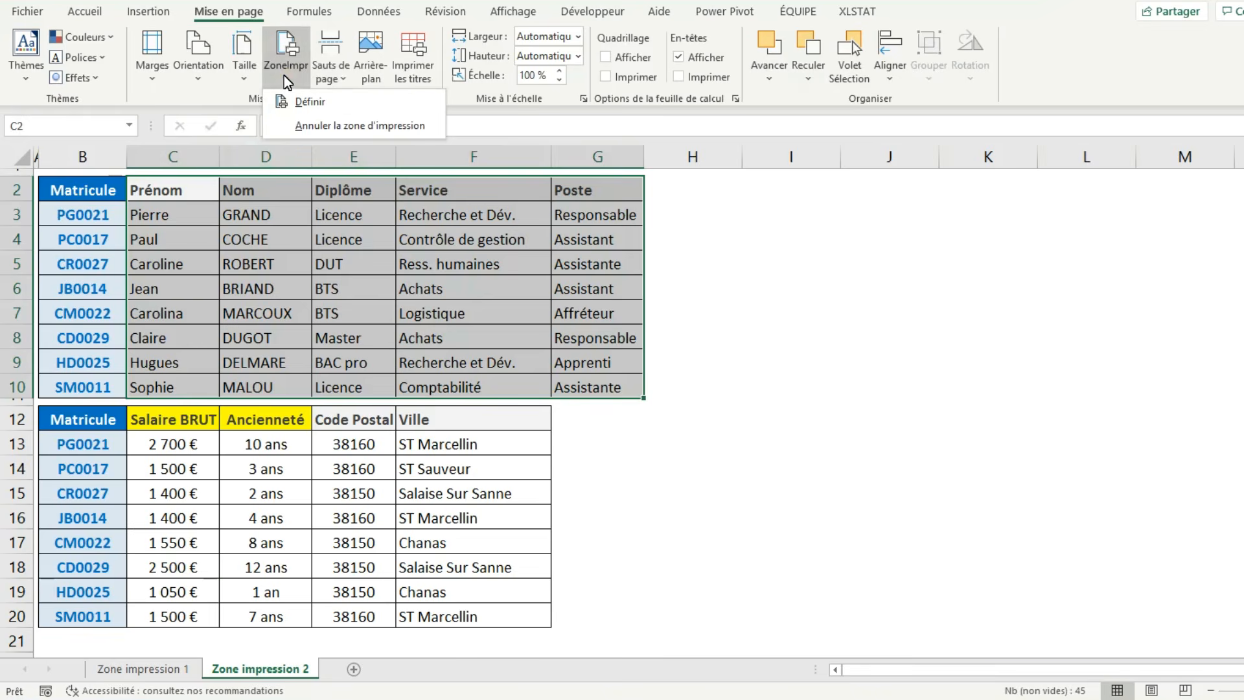
click(332, 99)
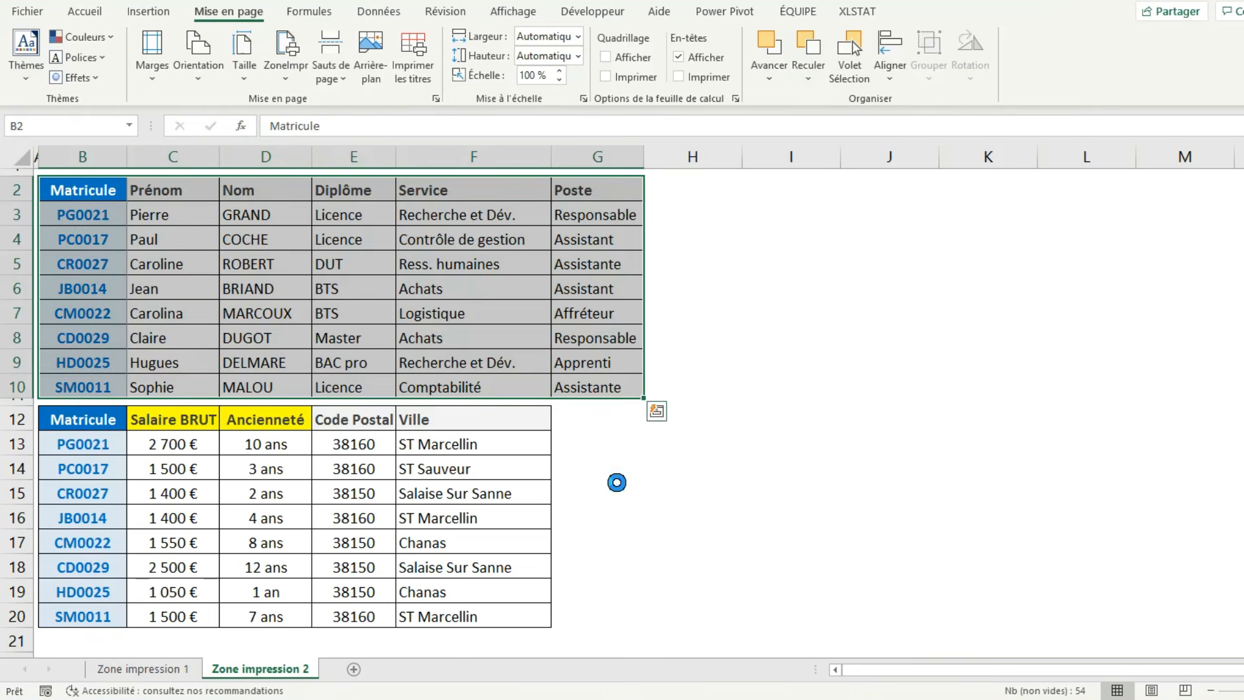
From the print preview, turn off vertical centring on the page in the margin settings and return to the sheet.
key(ctrl+p)
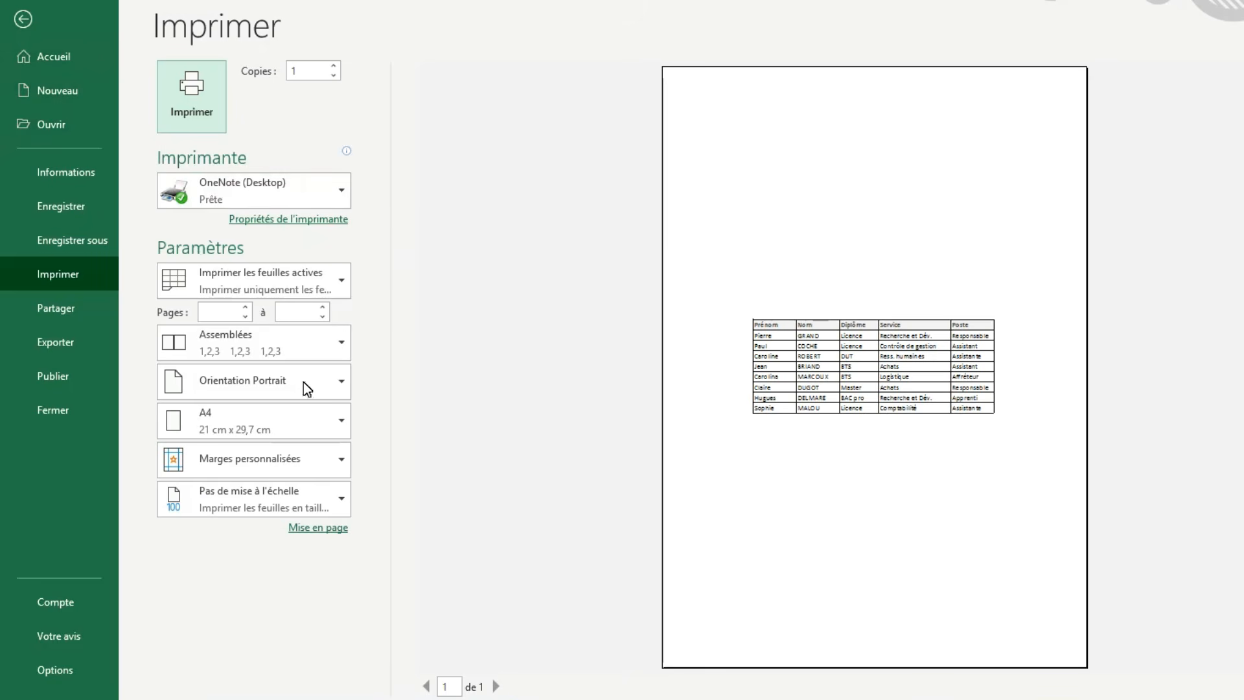
click(329, 528)
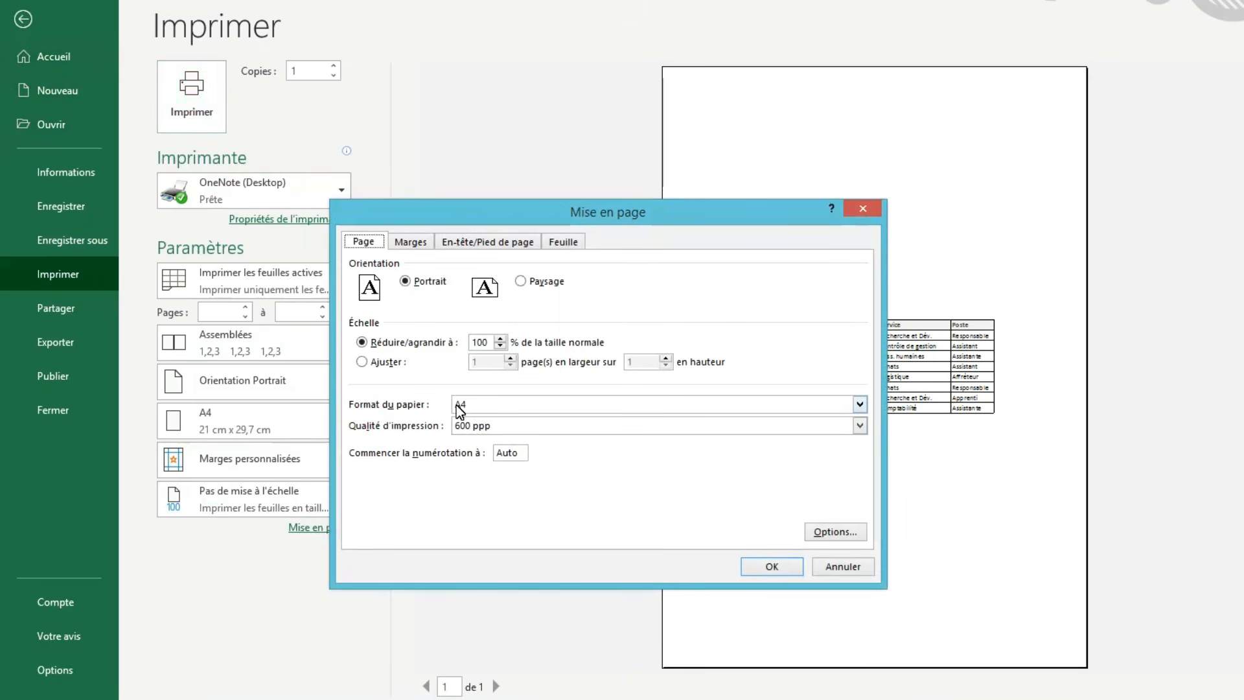
click(410, 243)
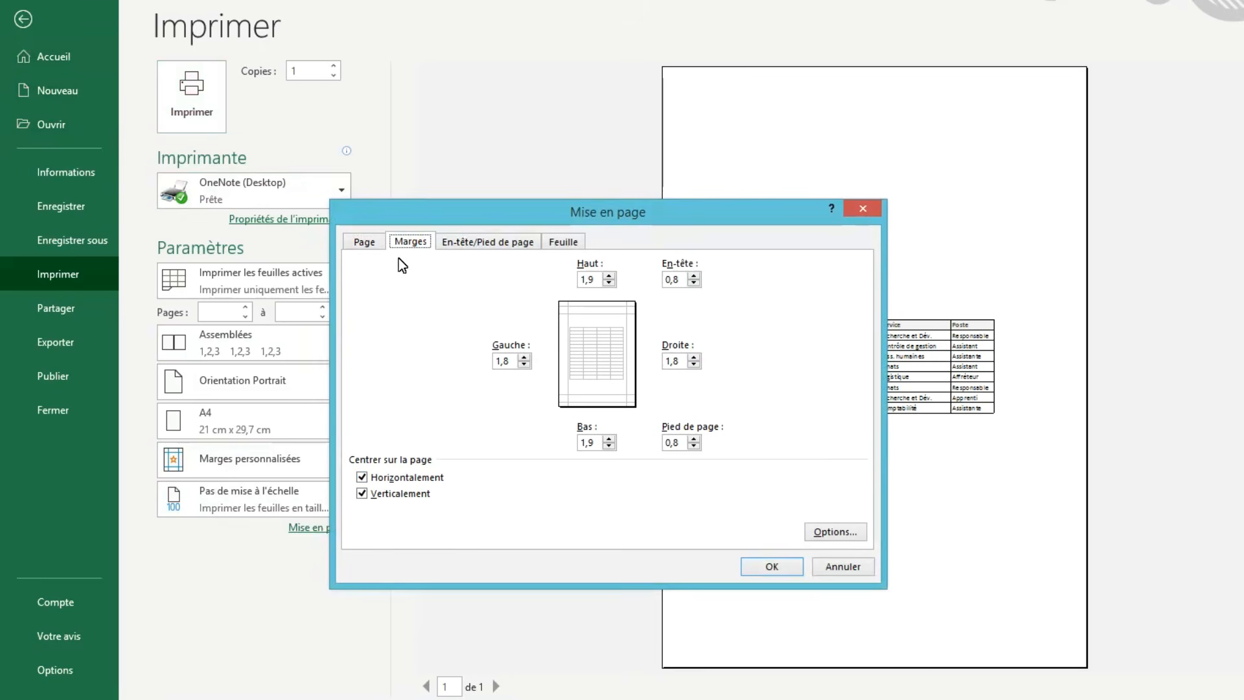
click(367, 490)
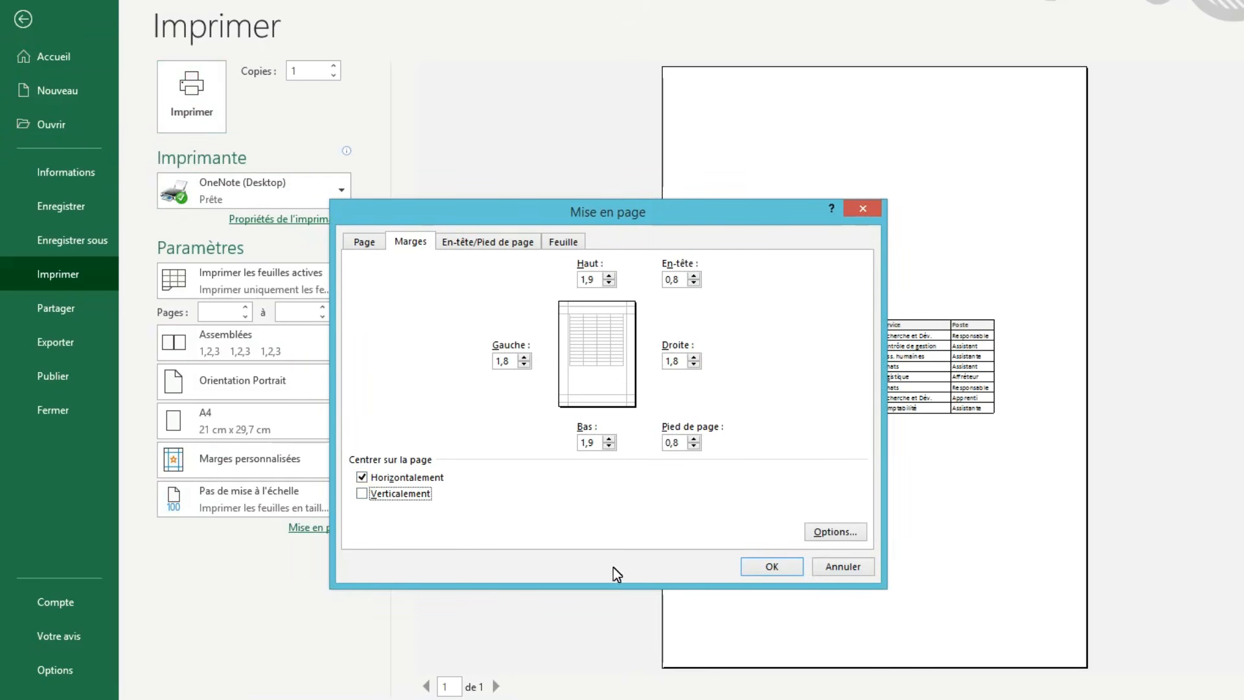
click(772, 566)
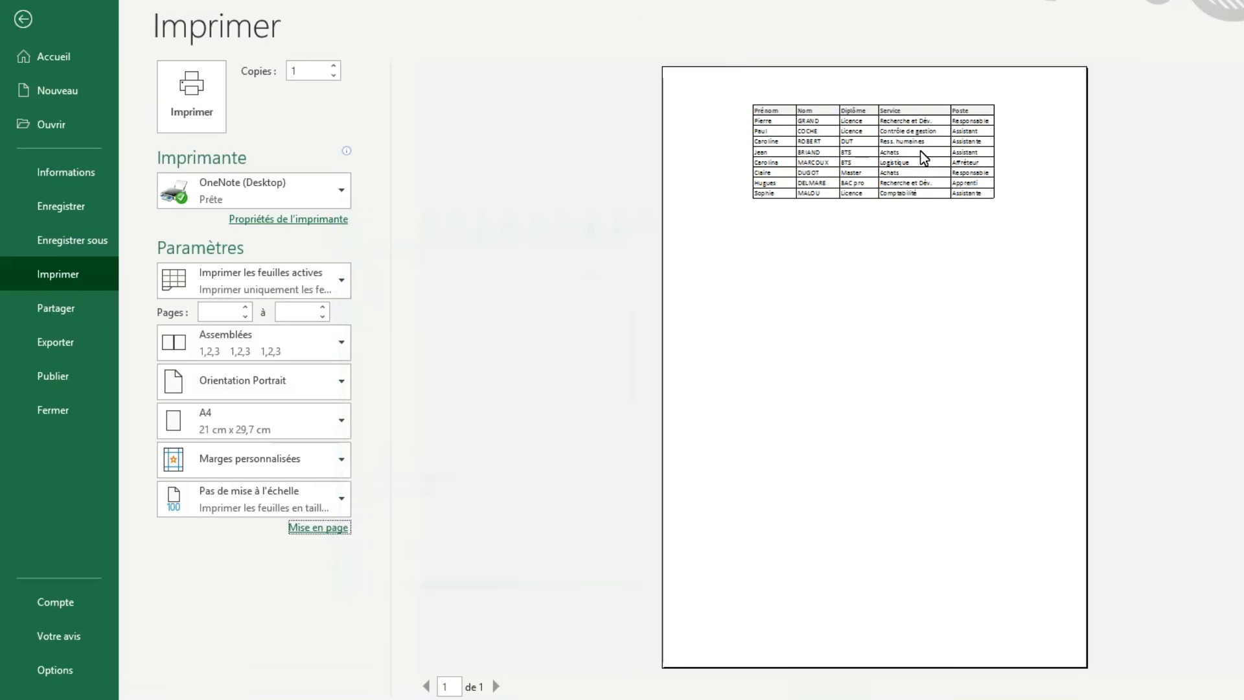
click(32, 23)
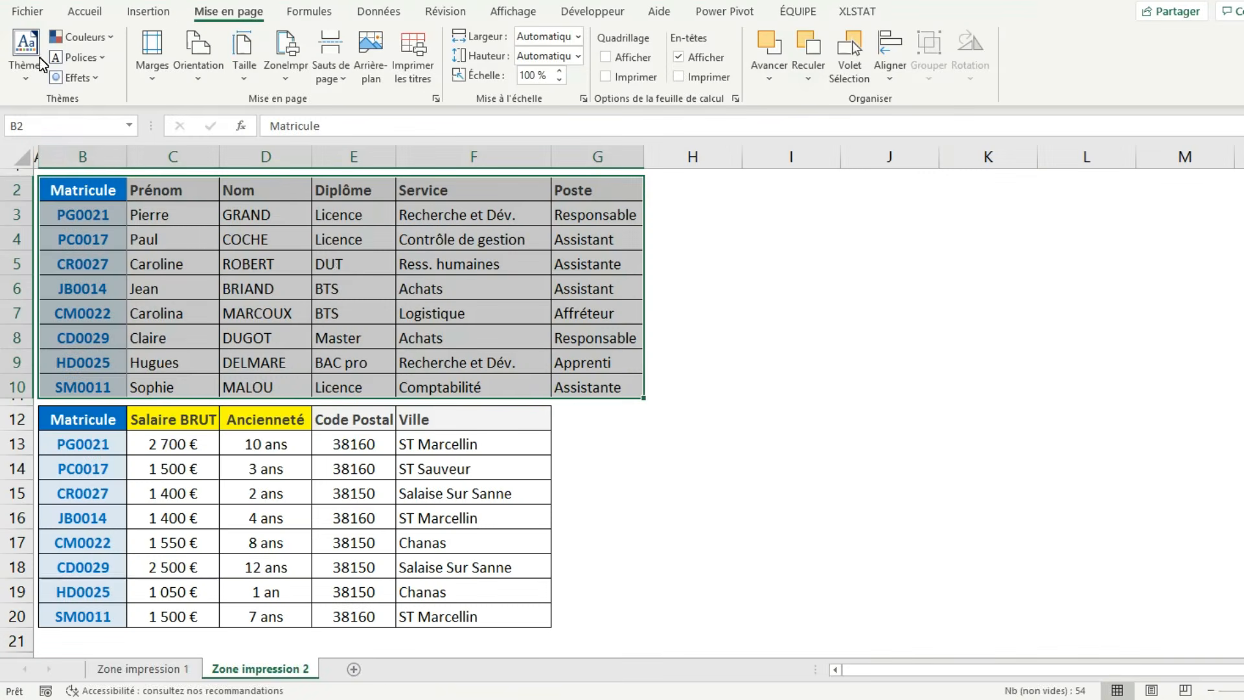
Clear the sheet's print area and check both tables in the print preview.
click(329, 269)
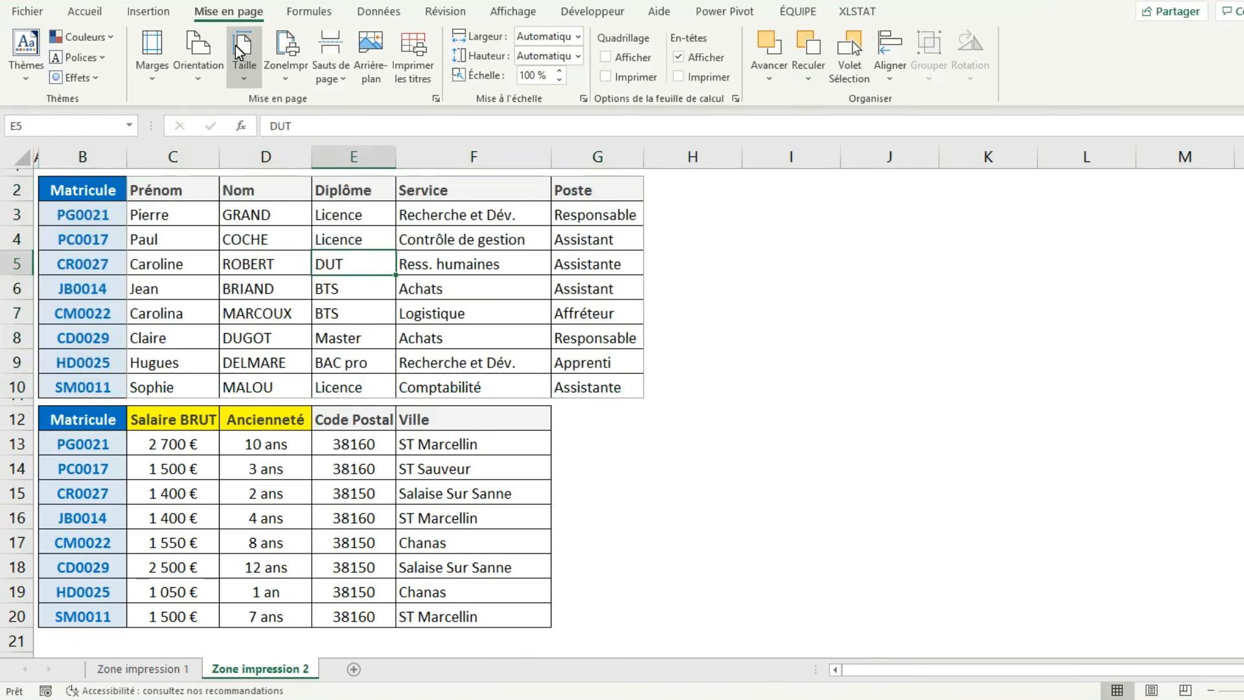
click(293, 79)
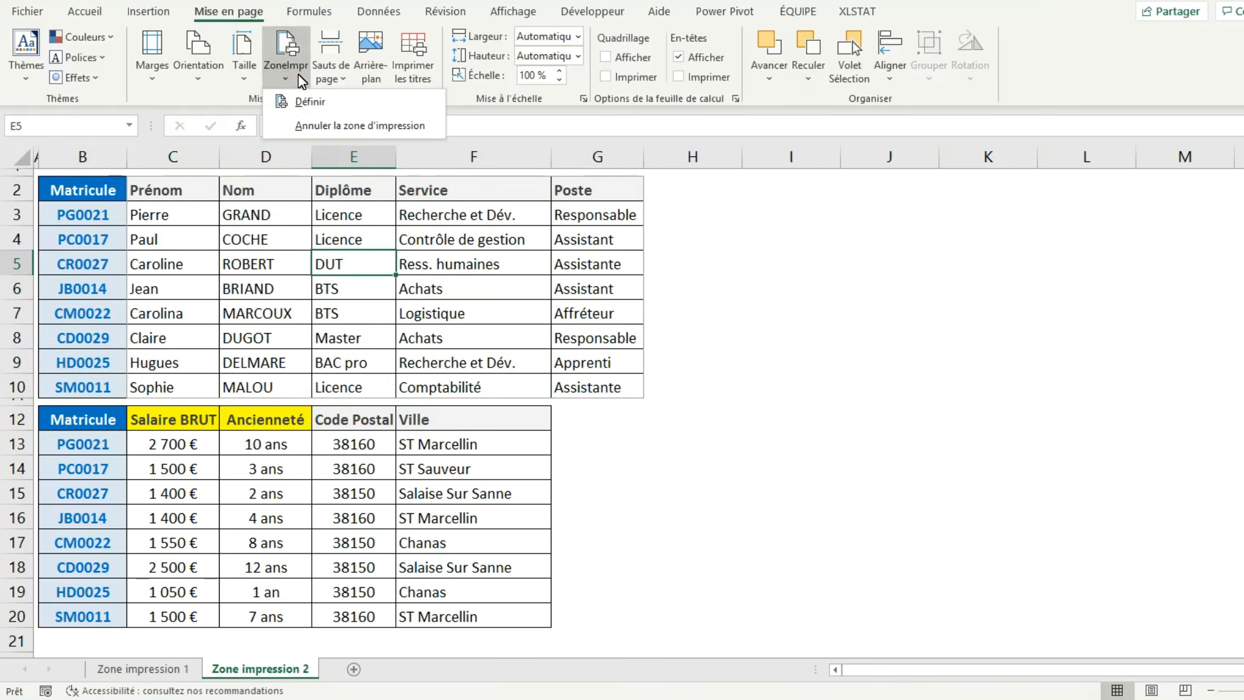
click(341, 125)
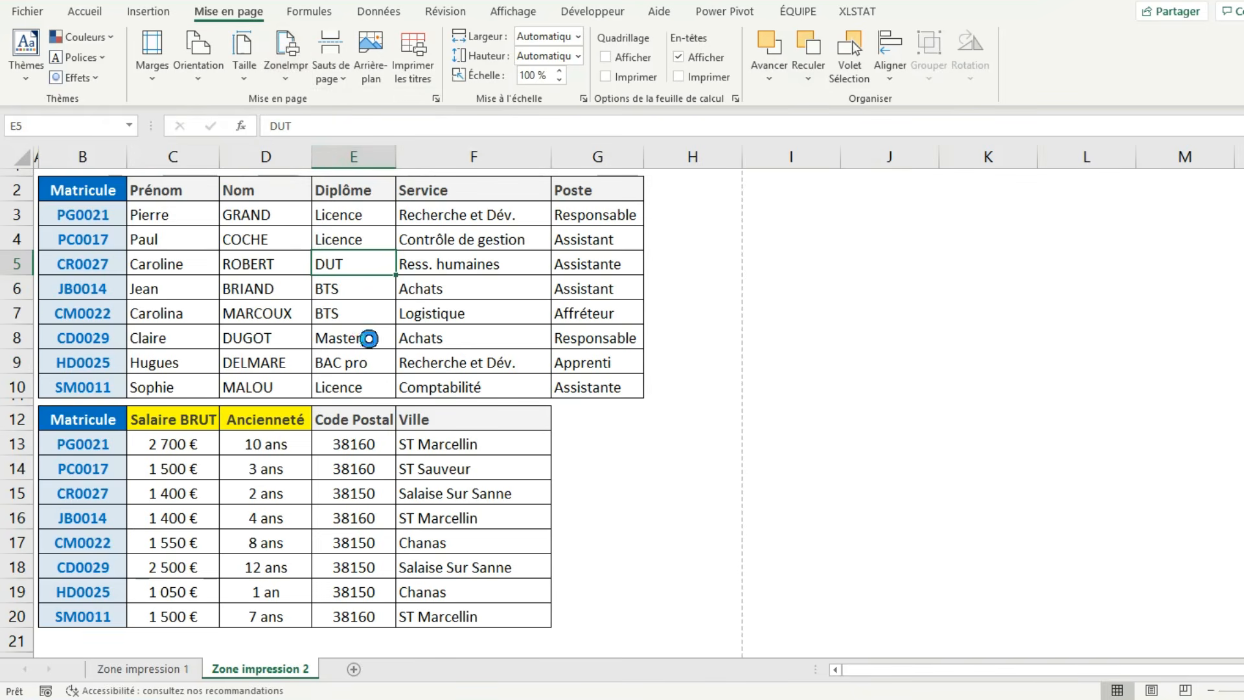
key(ctrl+p)
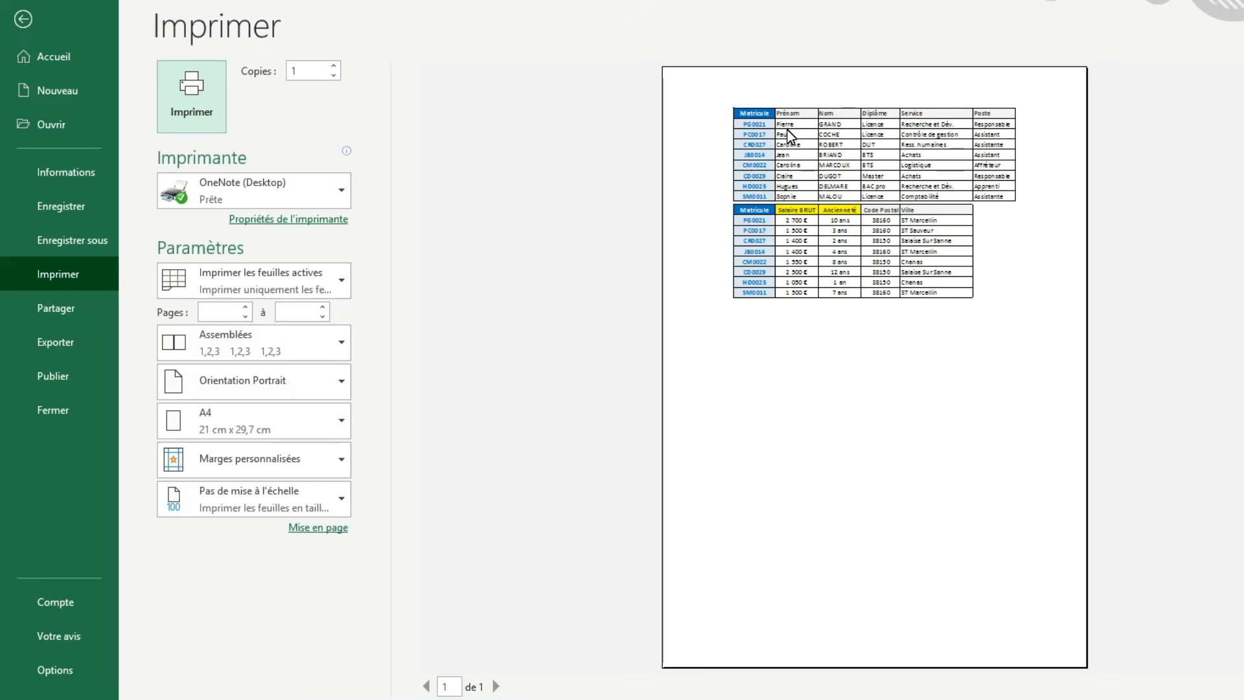
click(44, 21)
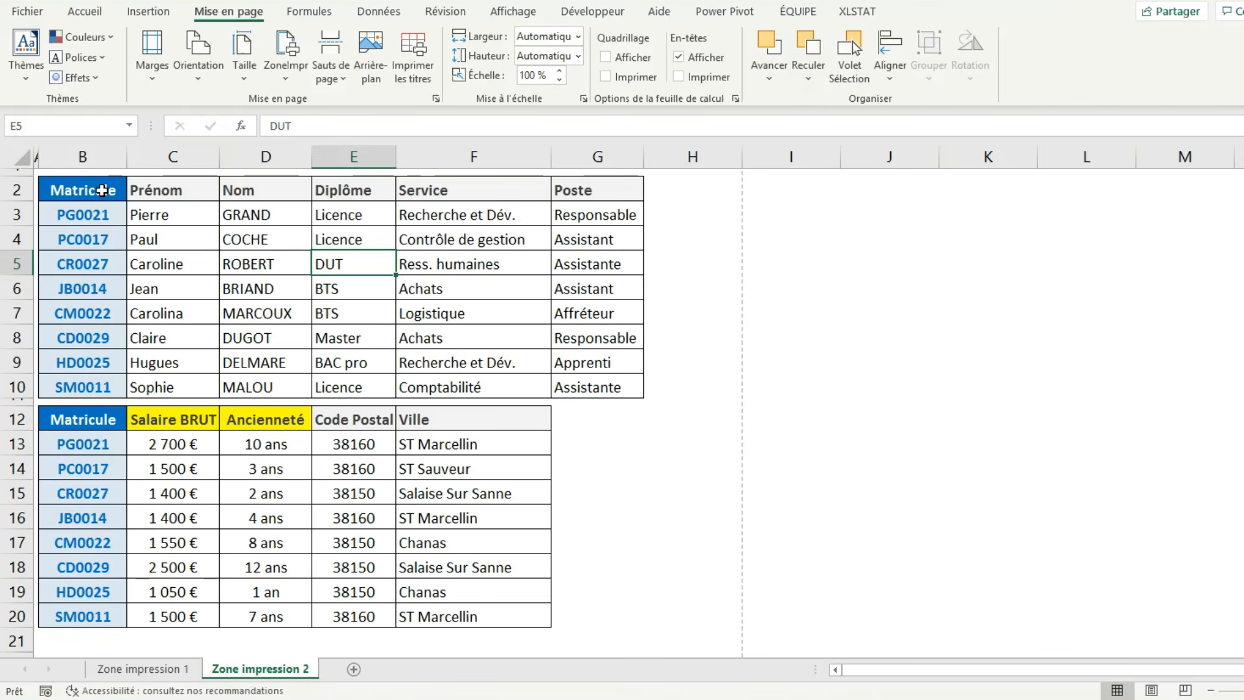
click(102, 190)
drag(101, 189, 258, 194)
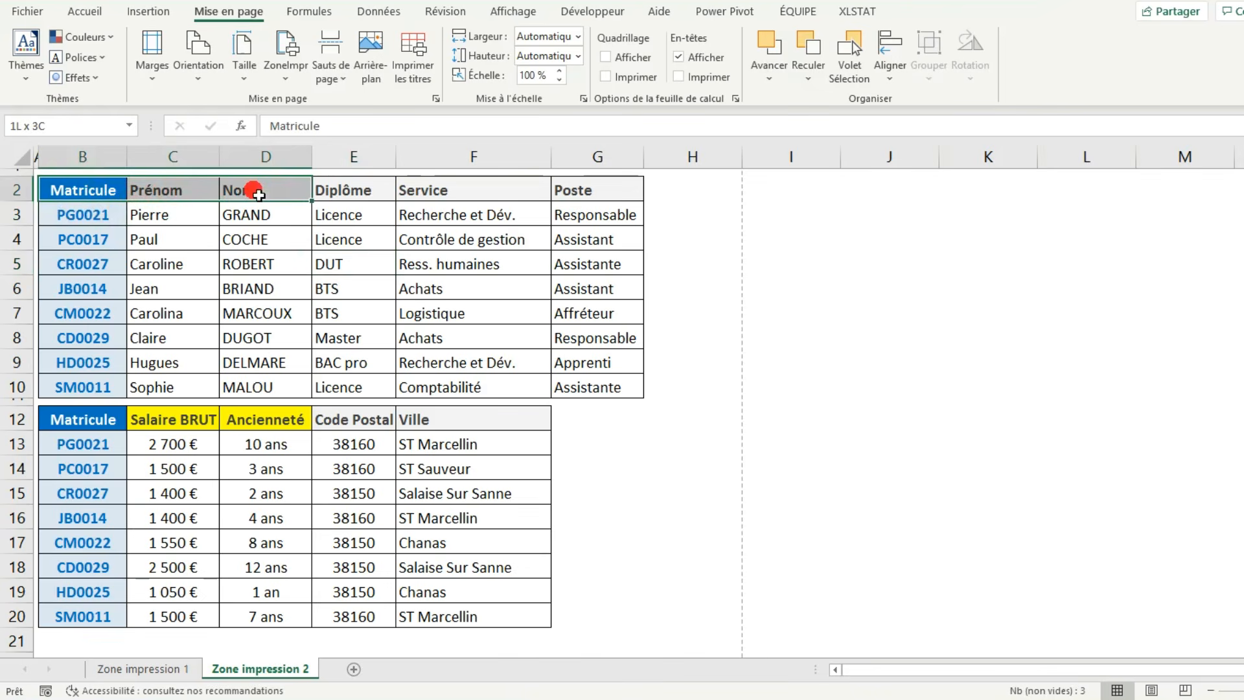
drag(89, 419, 260, 423)
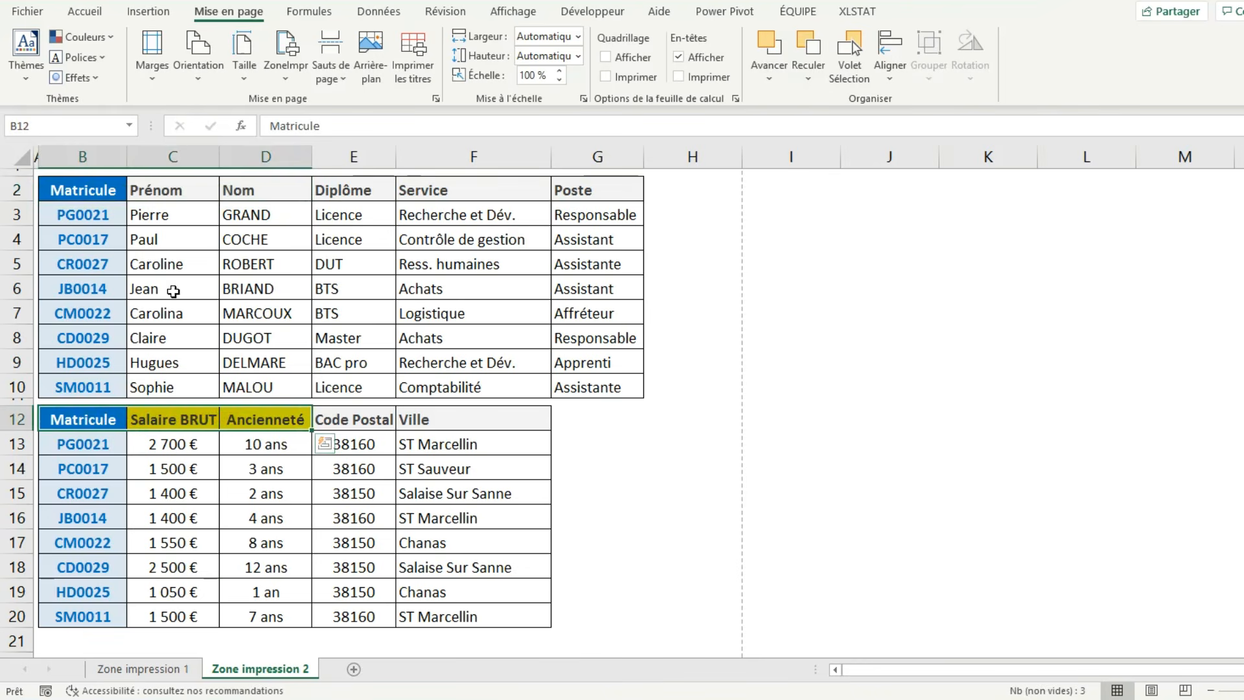
drag(96, 198, 257, 612)
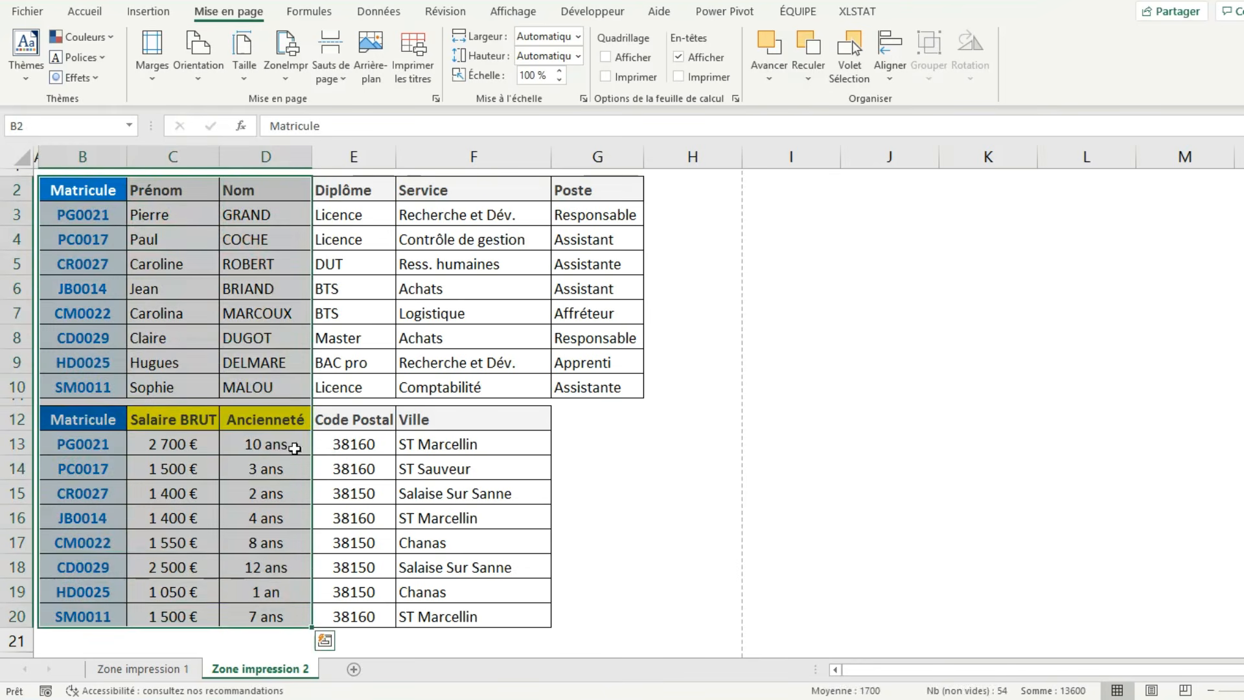
click(238, 252)
Define the first table's Matricule, Prénom and Nom columns, B2:D10, as the print area.
drag(75, 189, 267, 388)
click(283, 79)
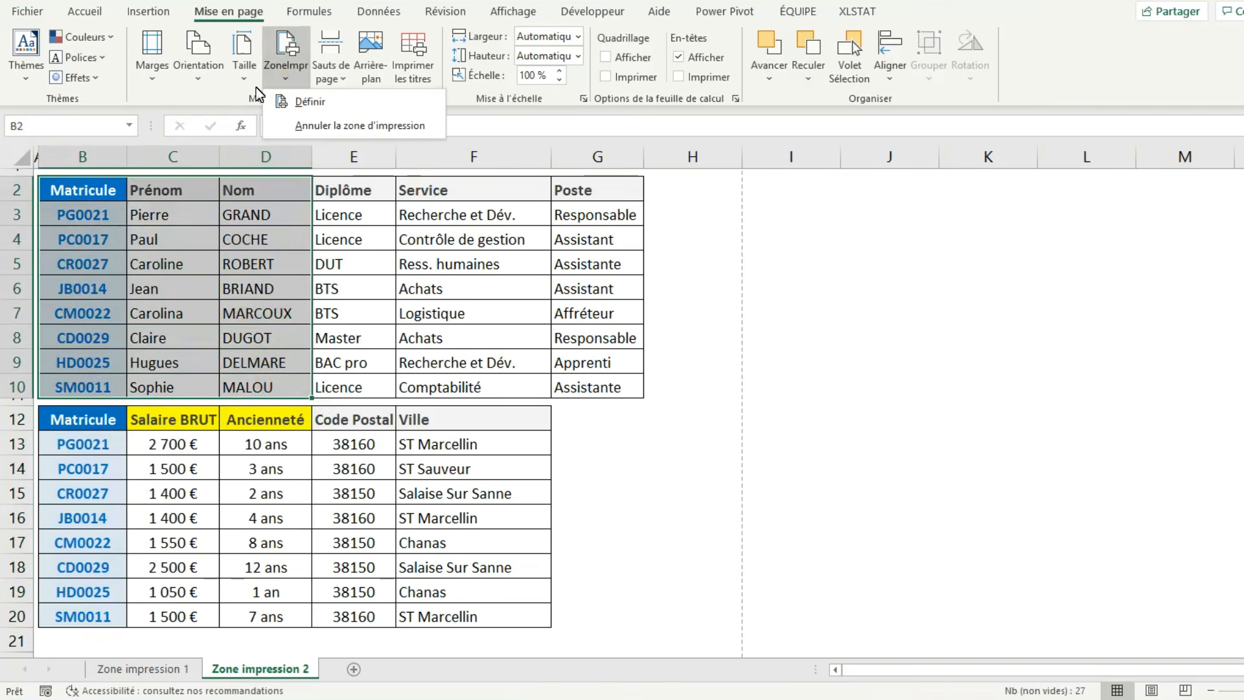
click(303, 97)
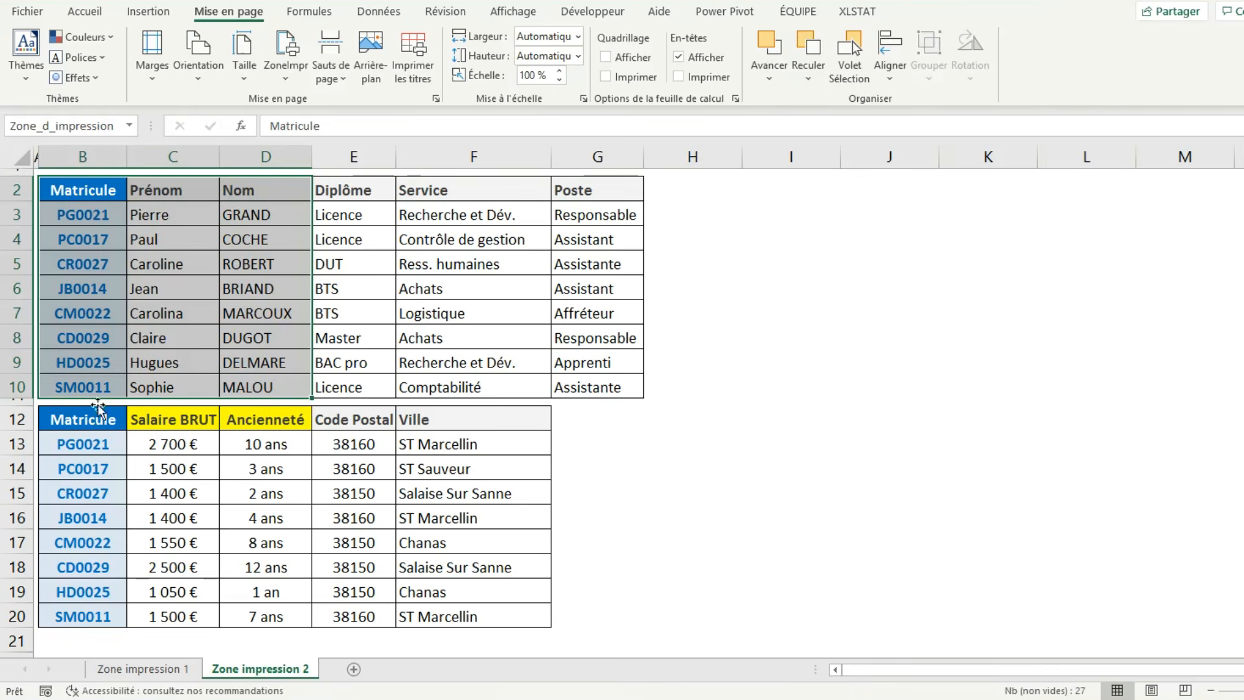
Add the second table's Matricule, Salaire BRUT and Ancienneté columns, B12:D20, to the existing print area.
drag(78, 191, 288, 387)
drag(75, 434, 271, 616)
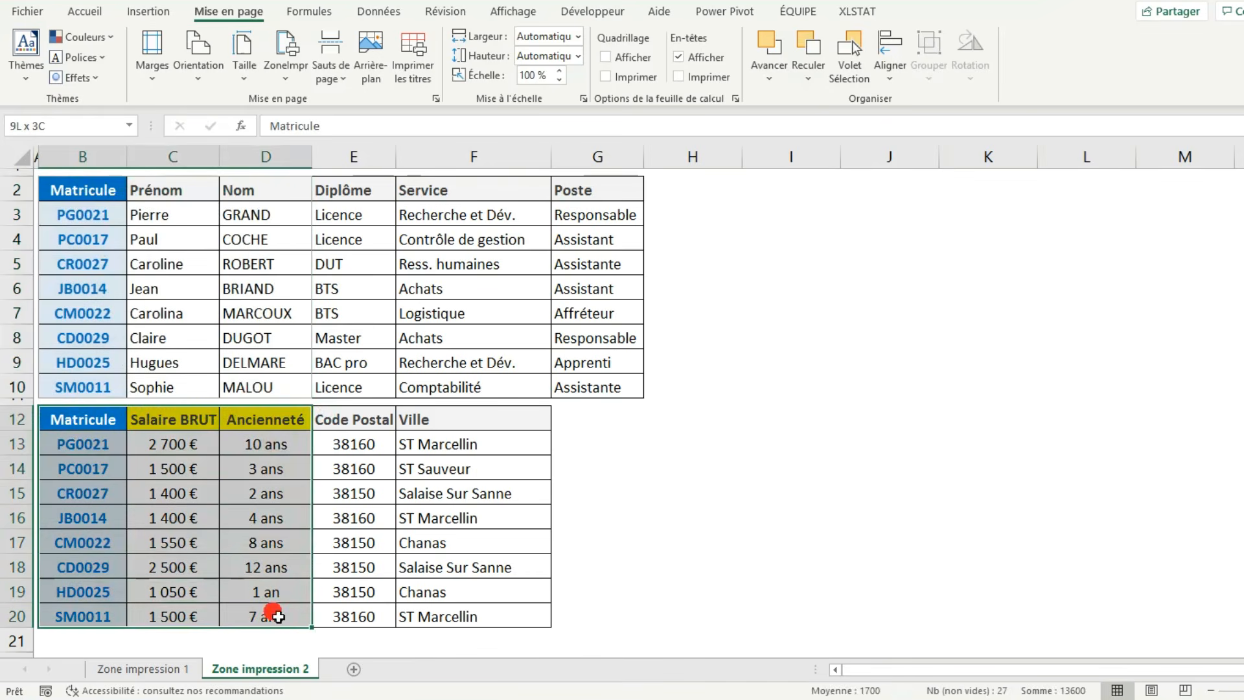
click(287, 80)
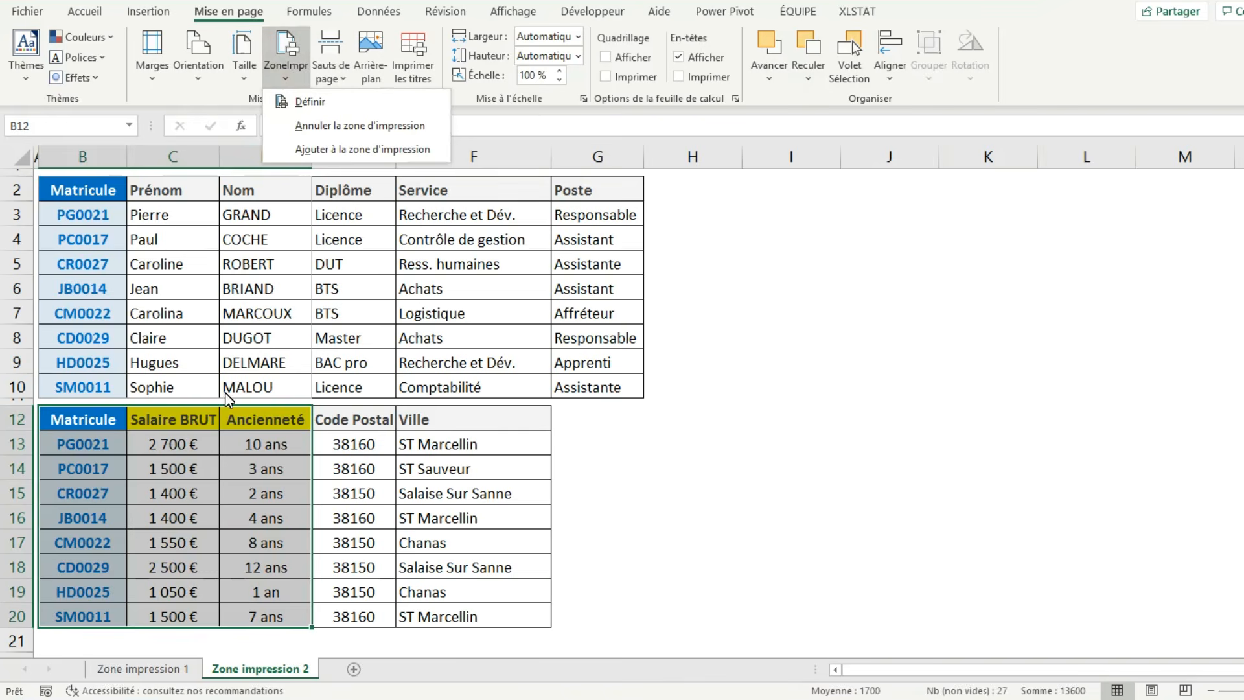
click(330, 151)
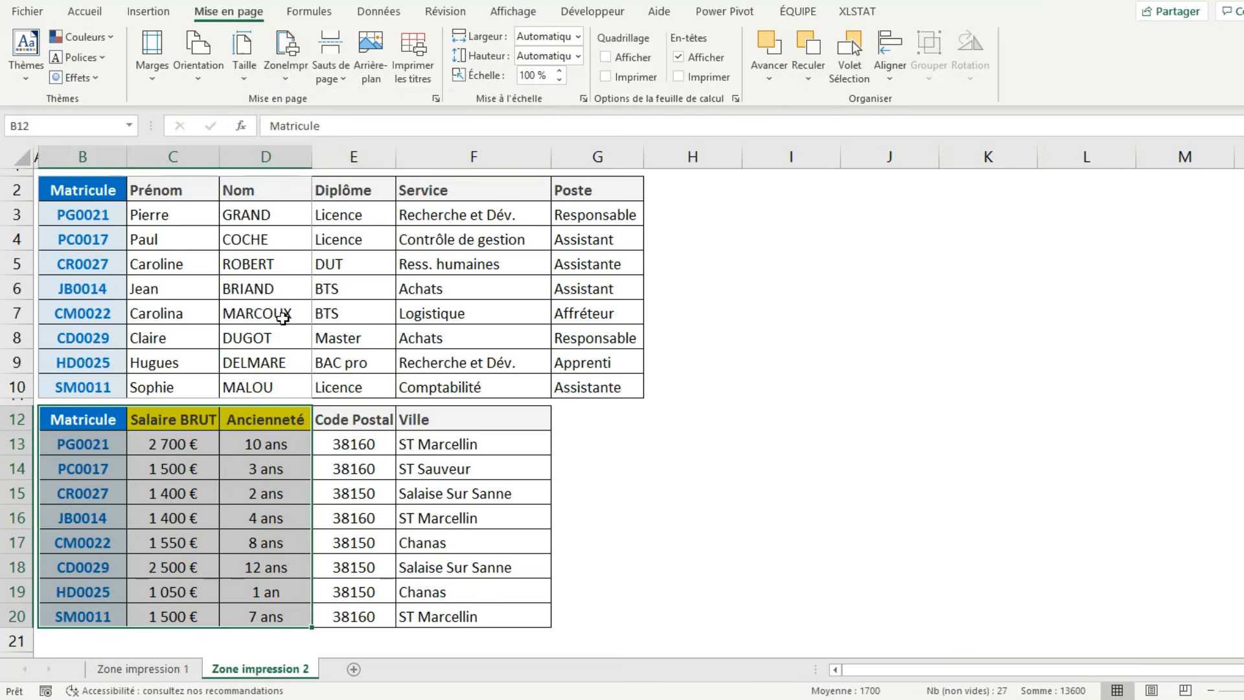
Check the pages of the extended print area in the print preview and return to the sheet.
key(ctrl+p)
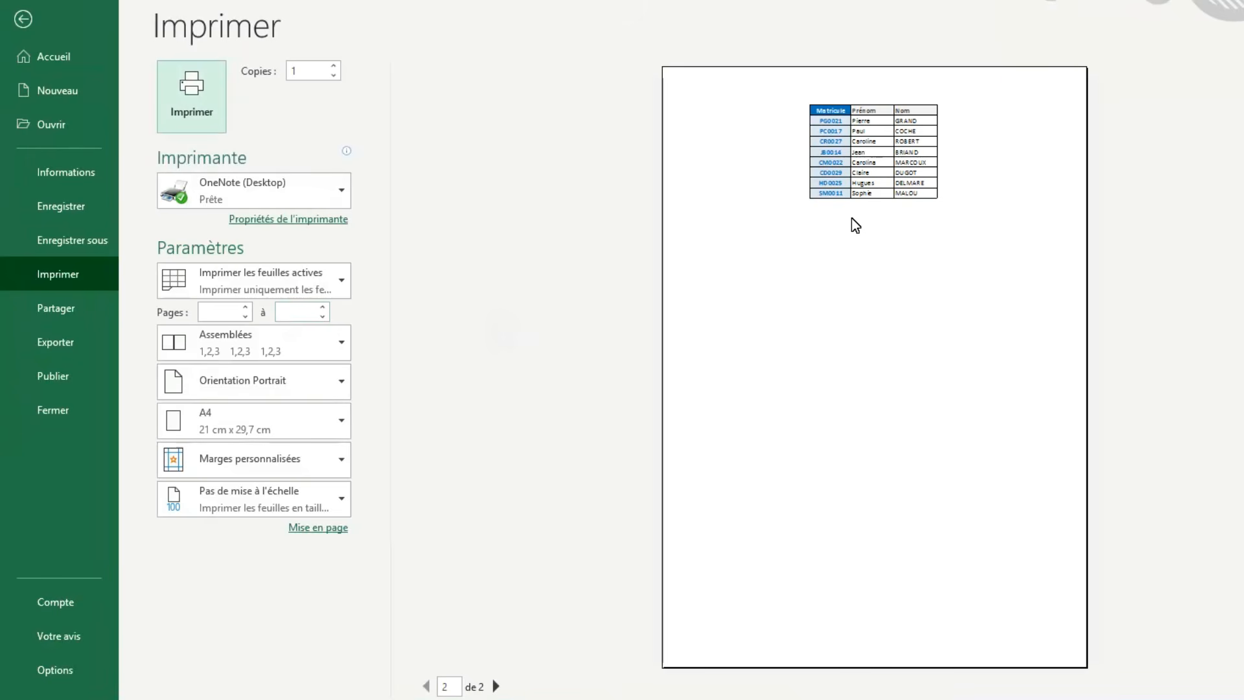
scroll(851, 224, down, 1)
scroll(856, 224, up, 1)
click(41, 20)
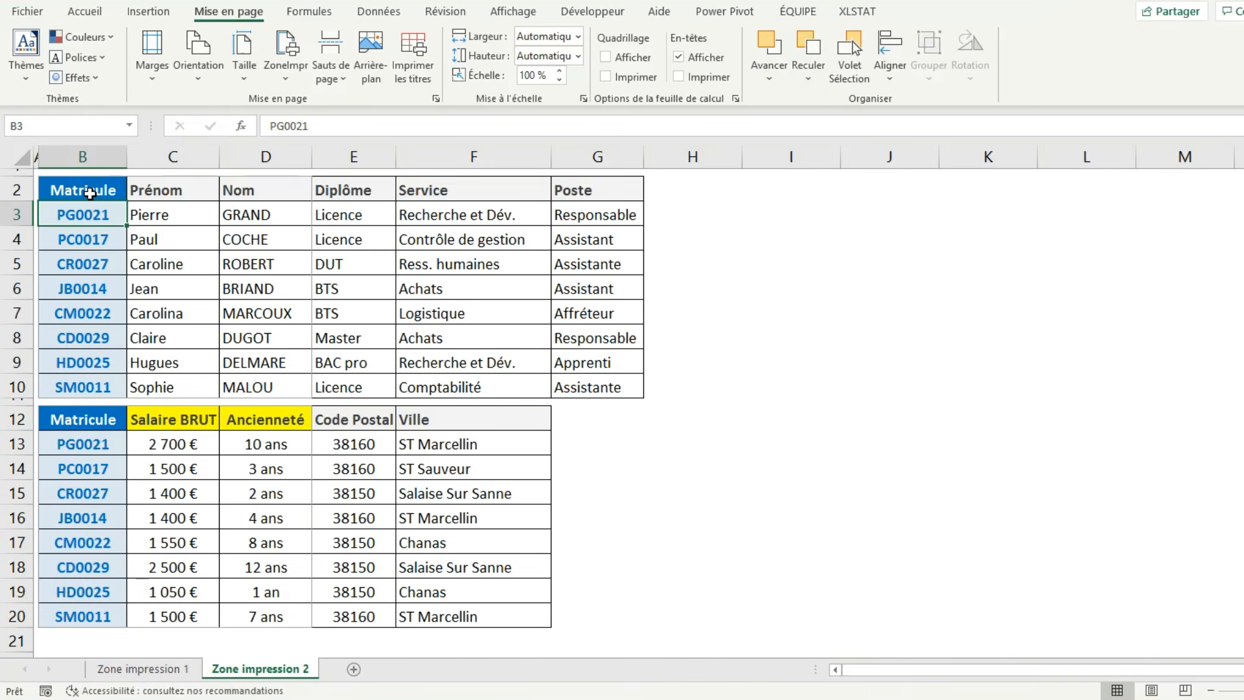
Clear the print area of the Zone impression 2 sheet.
drag(89, 192, 243, 382)
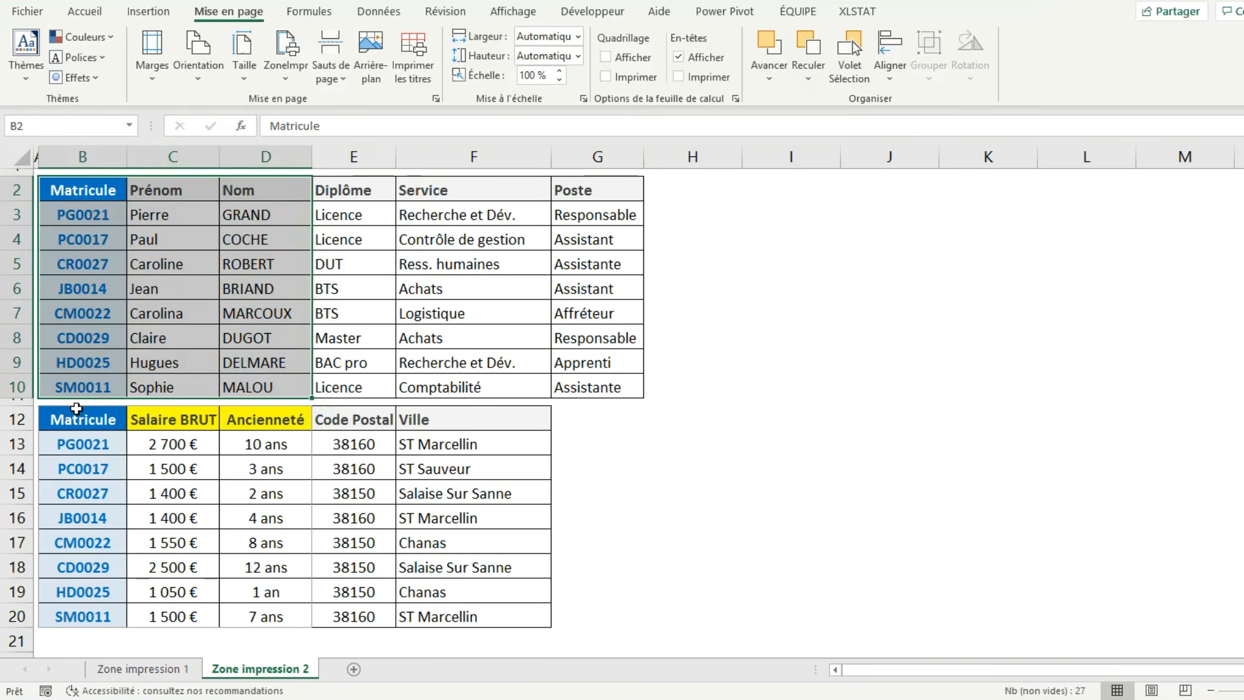
drag(76, 408, 275, 421)
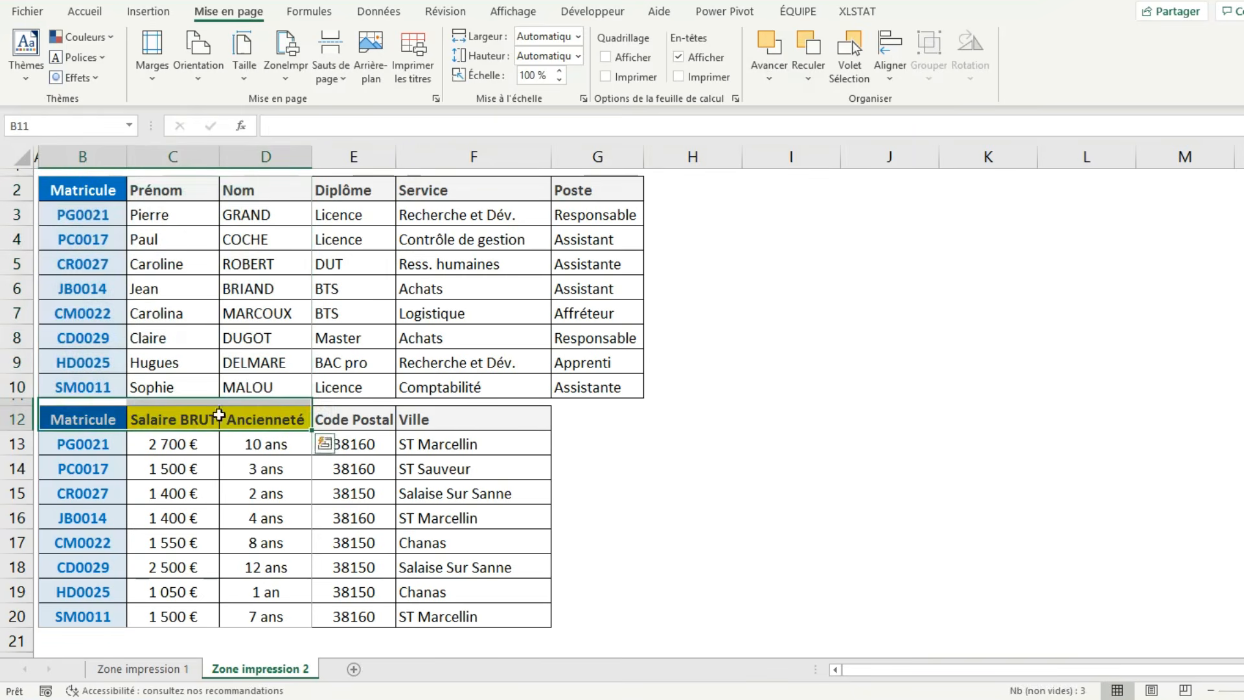
drag(98, 406, 255, 405)
click(201, 285)
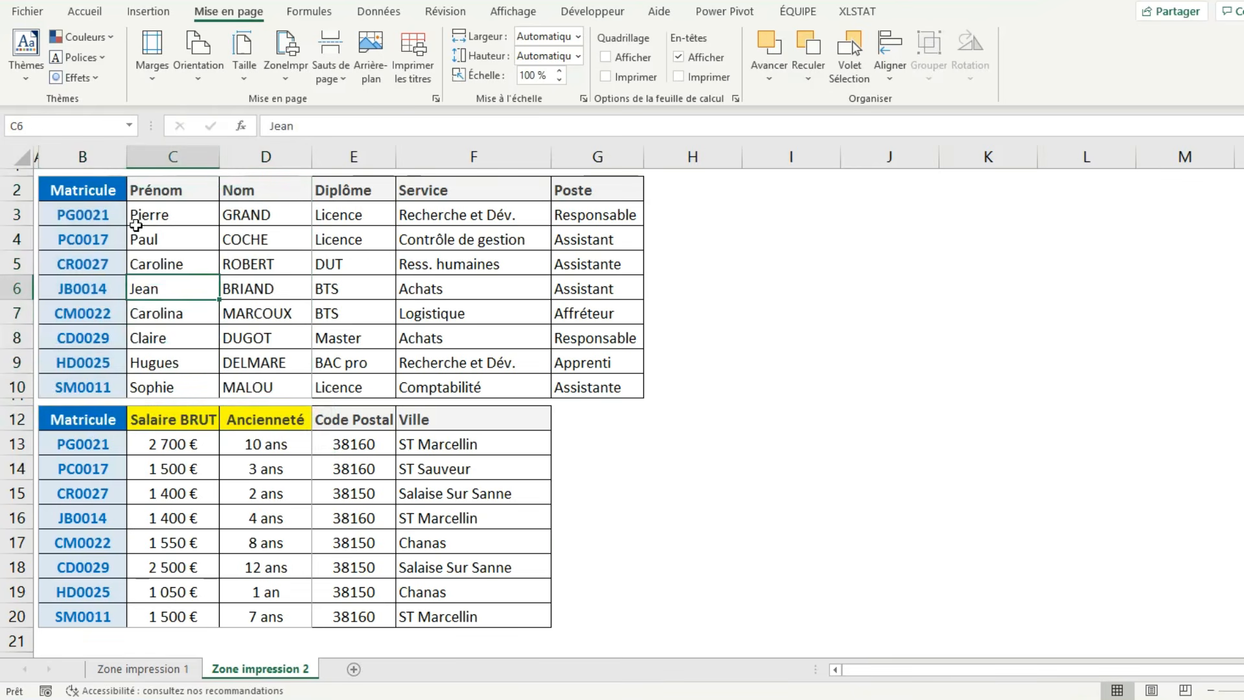
click(286, 79)
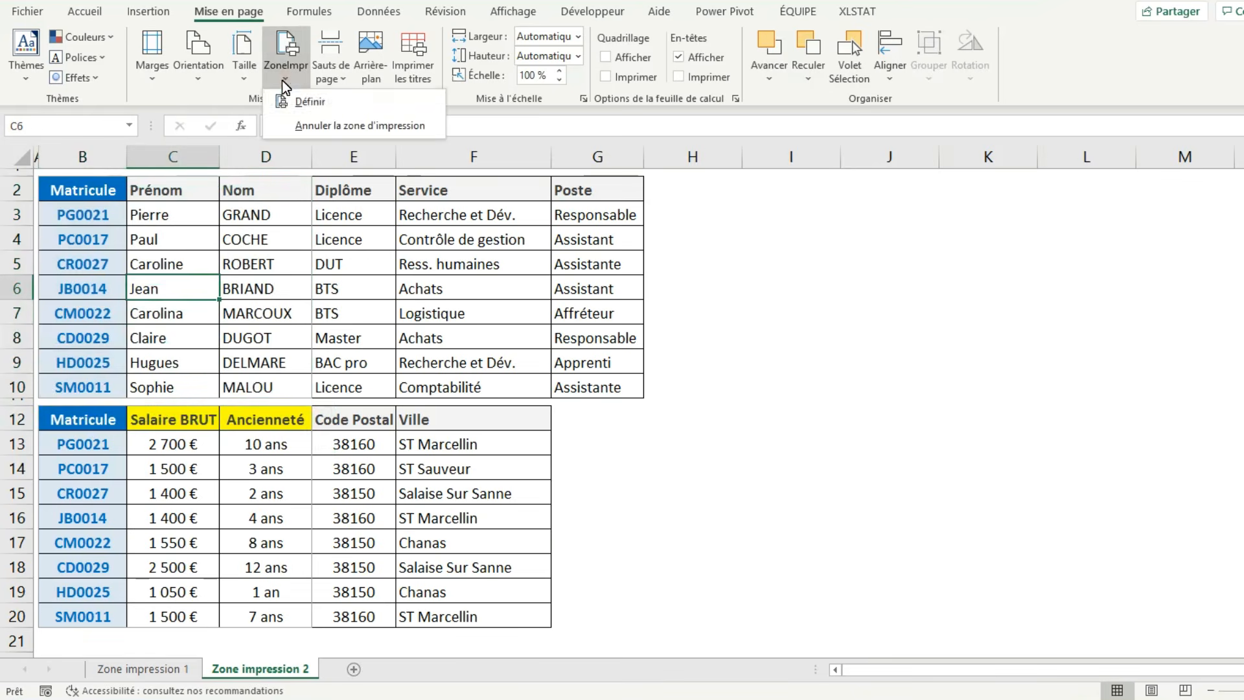
click(331, 122)
Define the first table's Matricule, Prénom and Nom columns, B2:D10, as the print area.
drag(103, 199, 272, 375)
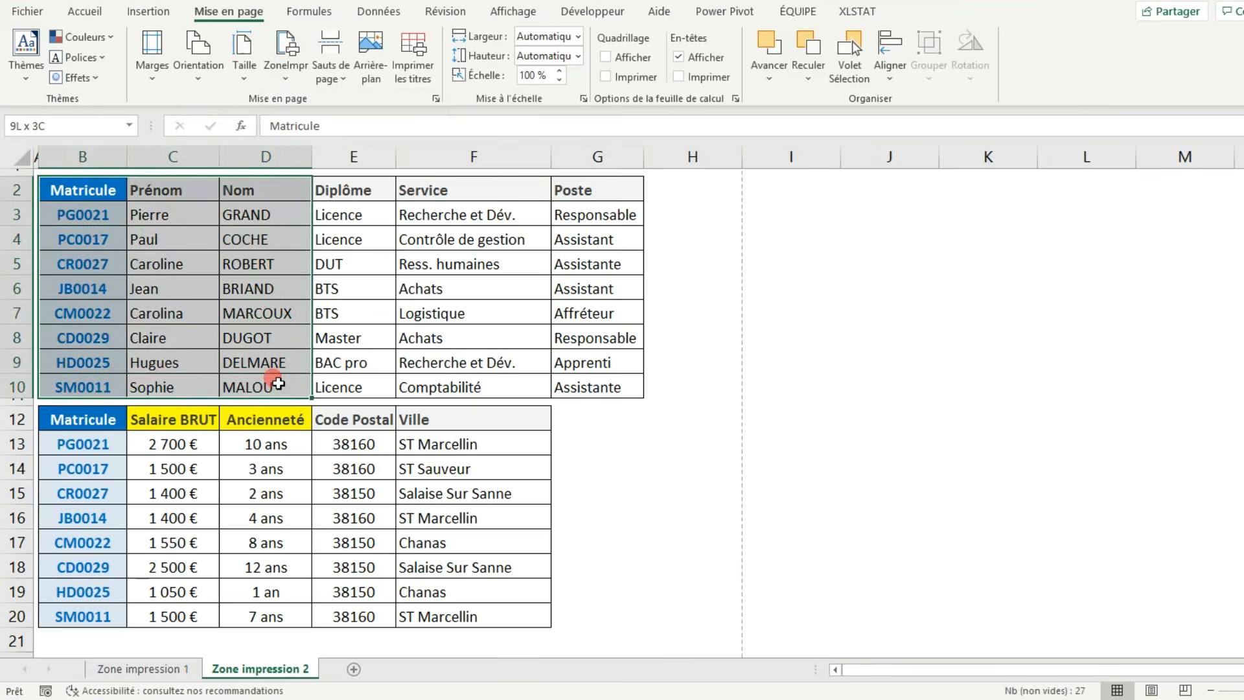
click(285, 77)
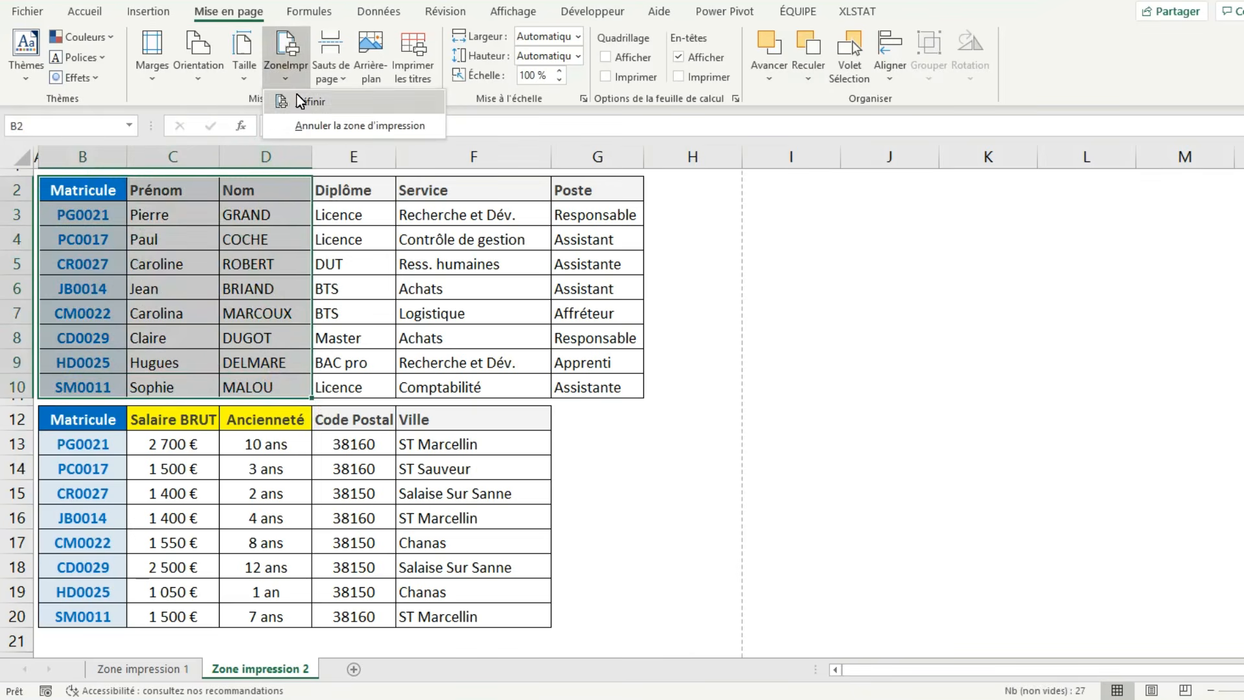
click(295, 96)
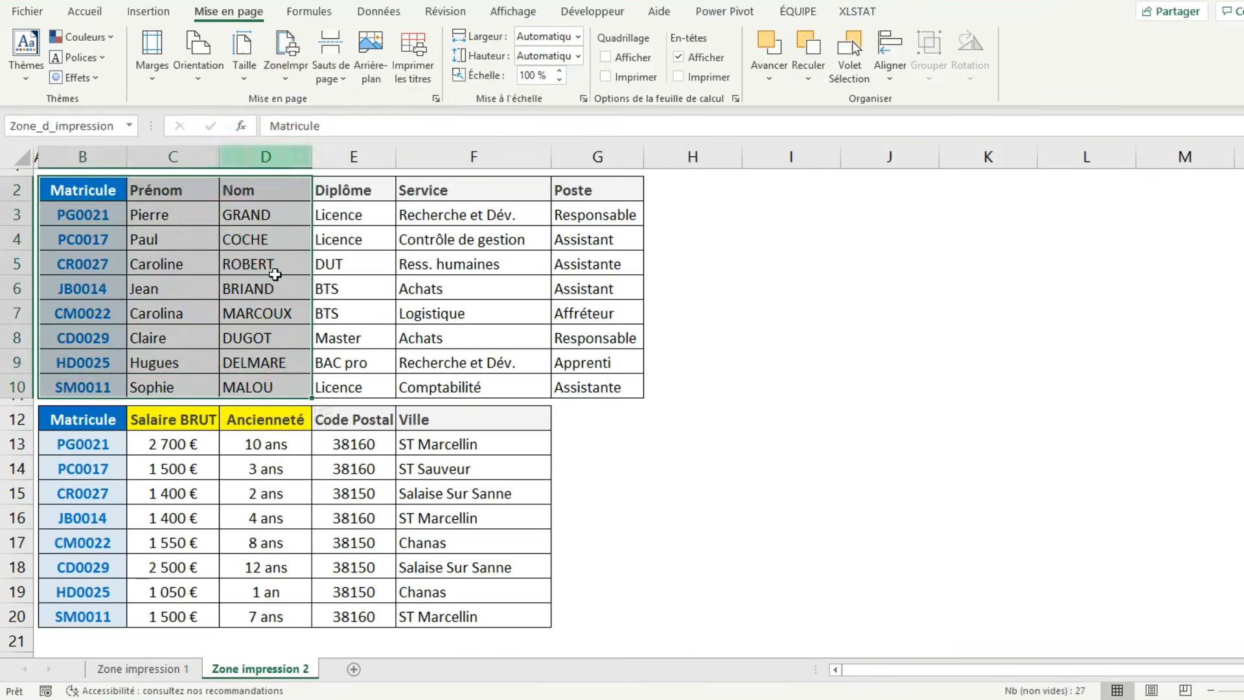
Add B11:D20, starting from the narrow row 11 above the second table, to the print area and check it in the print preview.
click(85, 401)
drag(90, 407, 262, 623)
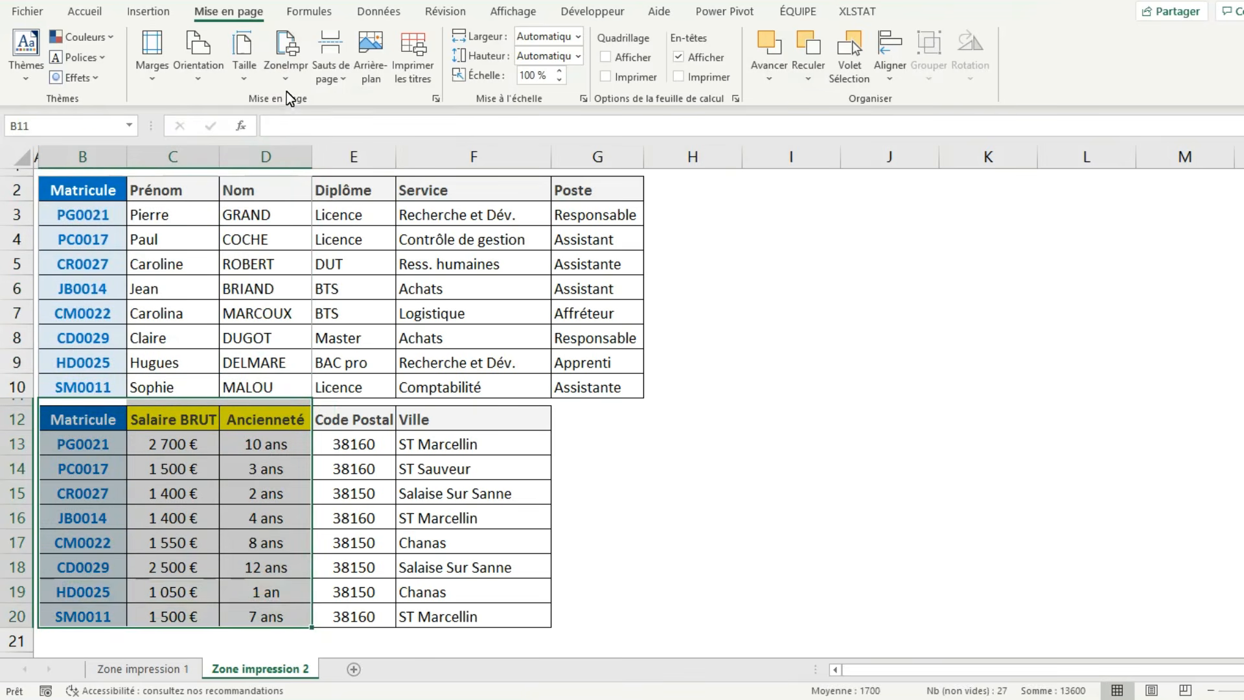
click(286, 73)
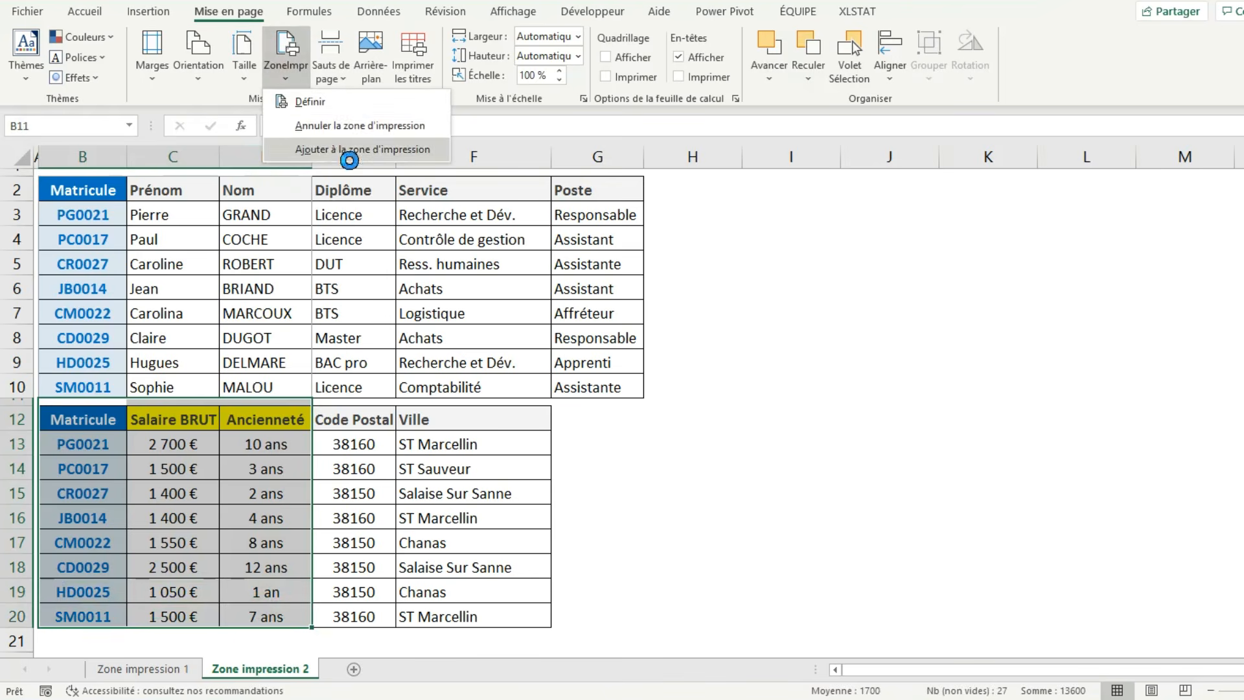
click(300, 150)
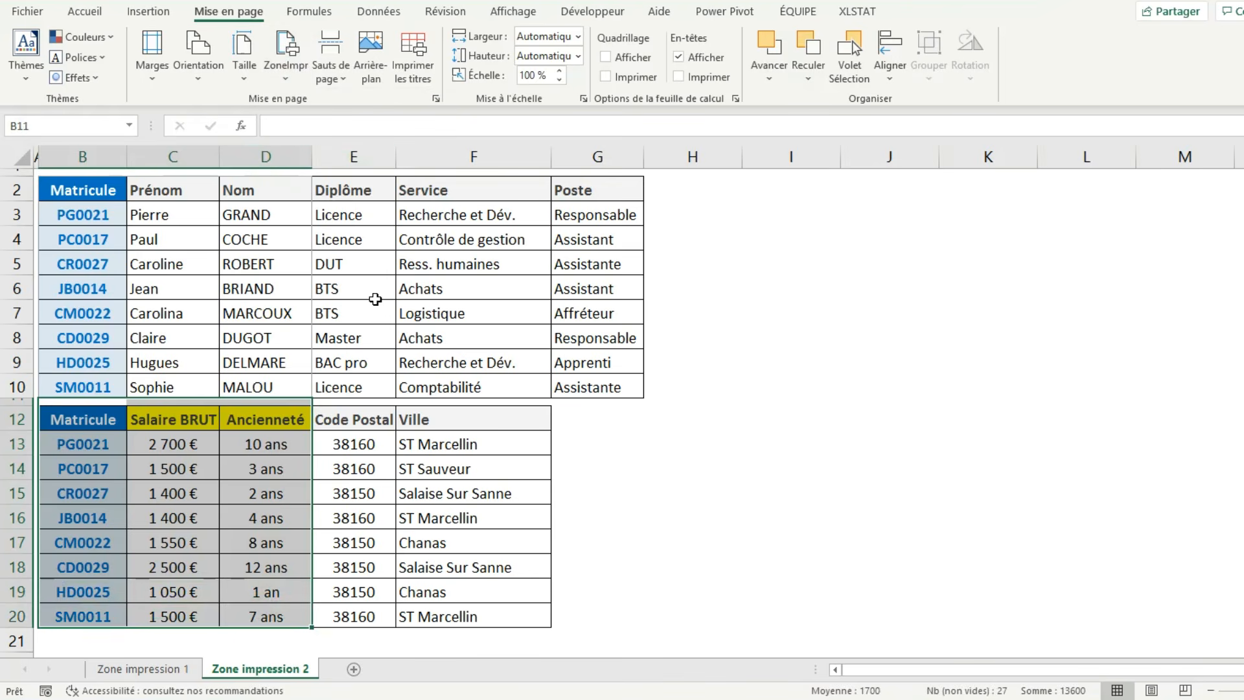
key(ctrl+p)
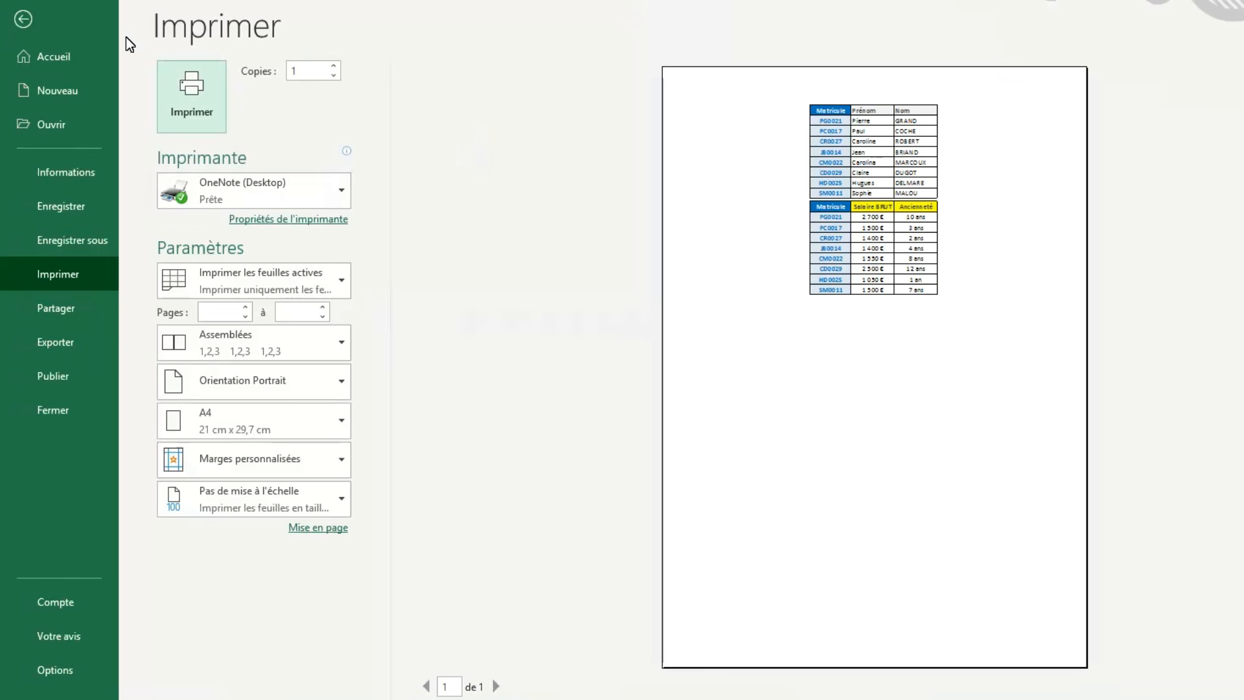
click(48, 25)
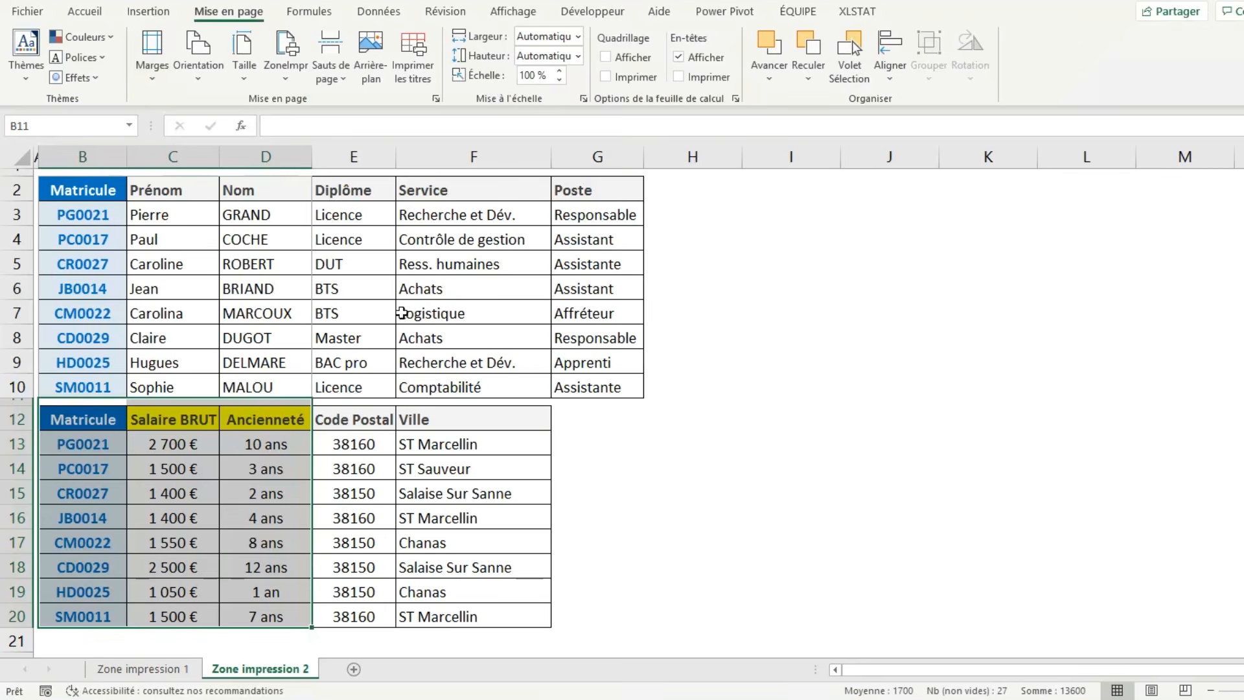
Define the continuous range B2:D20 across both tables as the print area and check it in the print preview.
drag(86, 194, 310, 624)
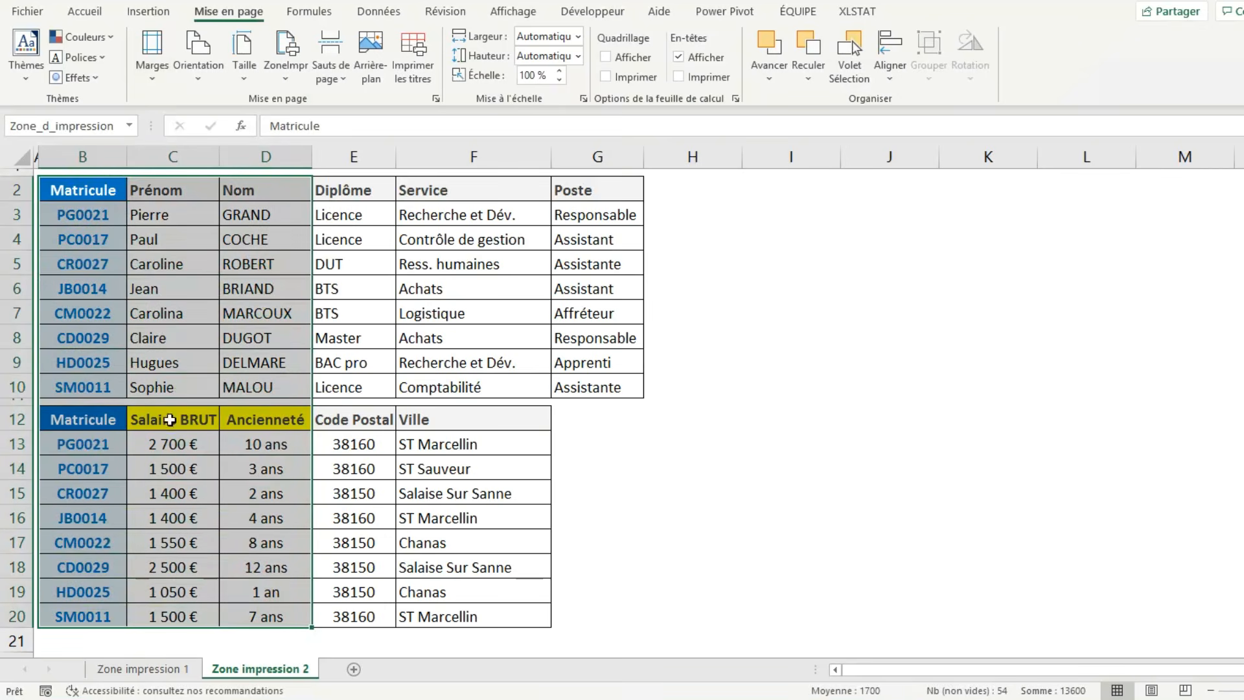
click(282, 77)
click(291, 99)
key(ctrl+p)
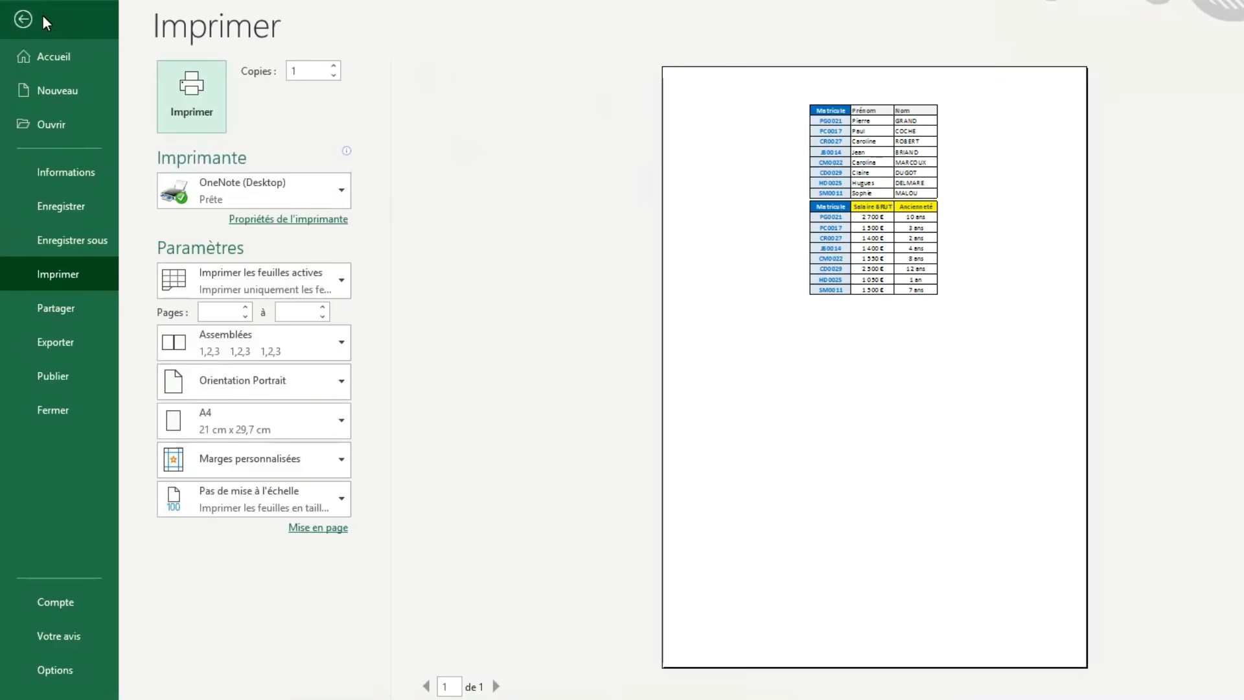
click(42, 19)
Select B2:D10 and B11:D20 together as separate ranges and define them as the print area.
drag(82, 193, 263, 385)
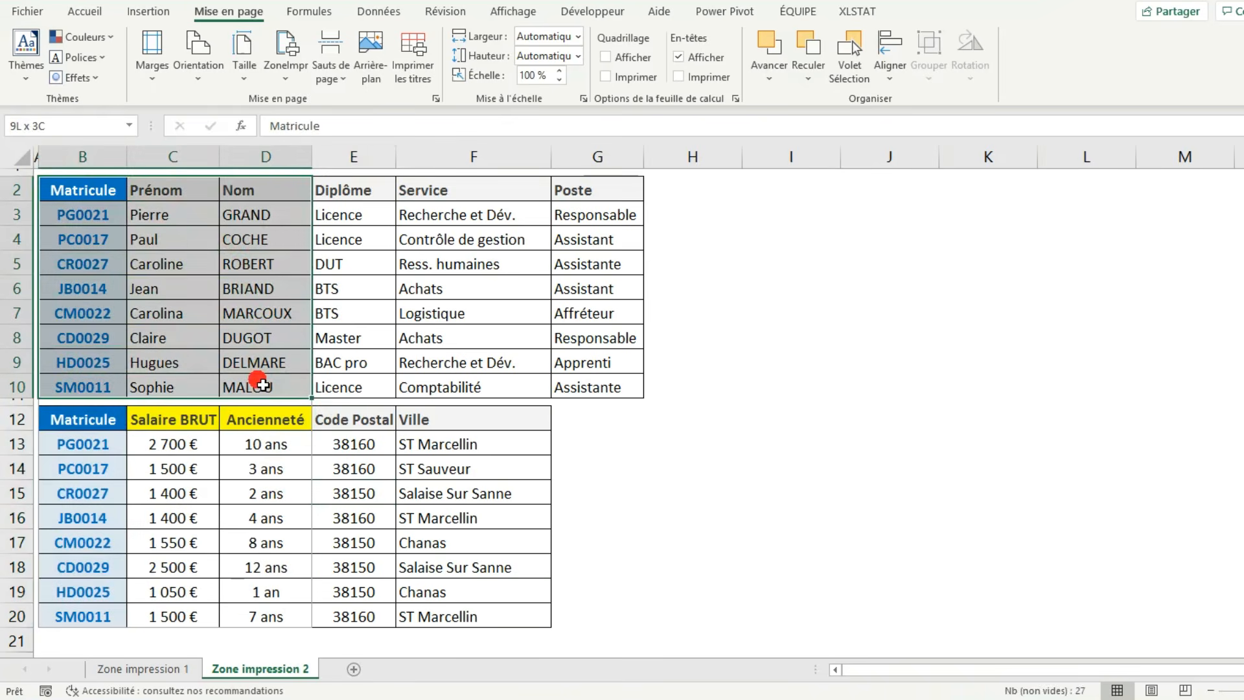
drag(65, 402, 264, 615)
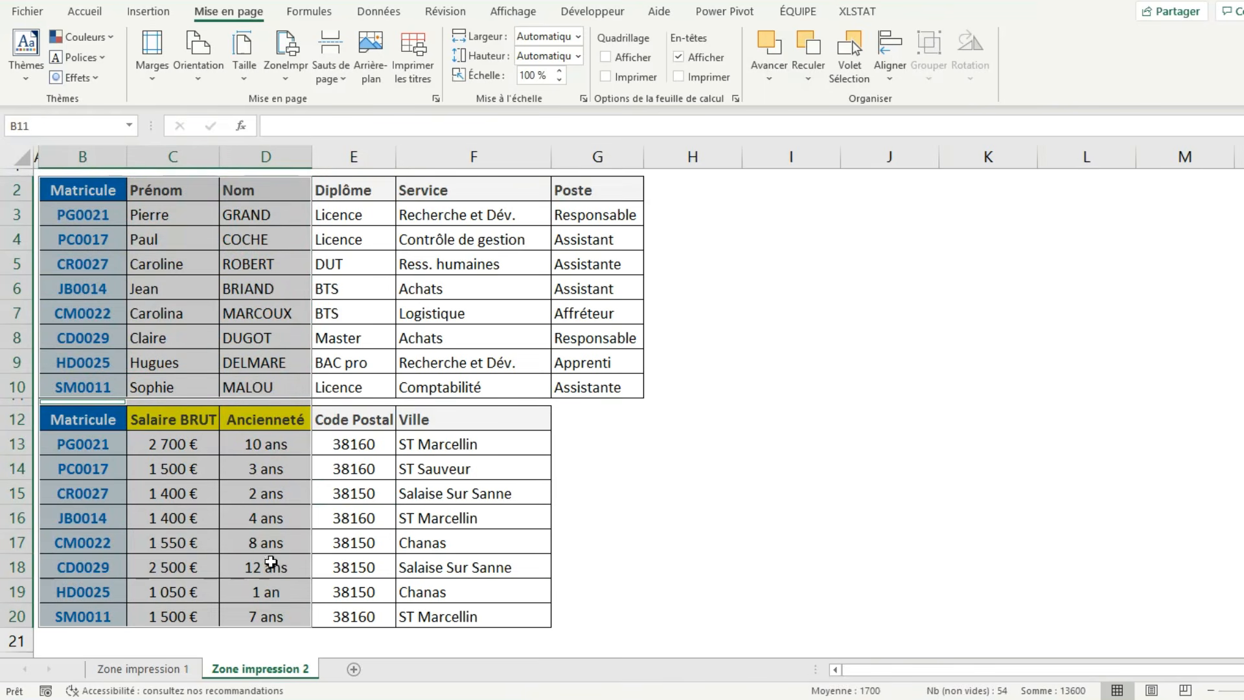
click(297, 77)
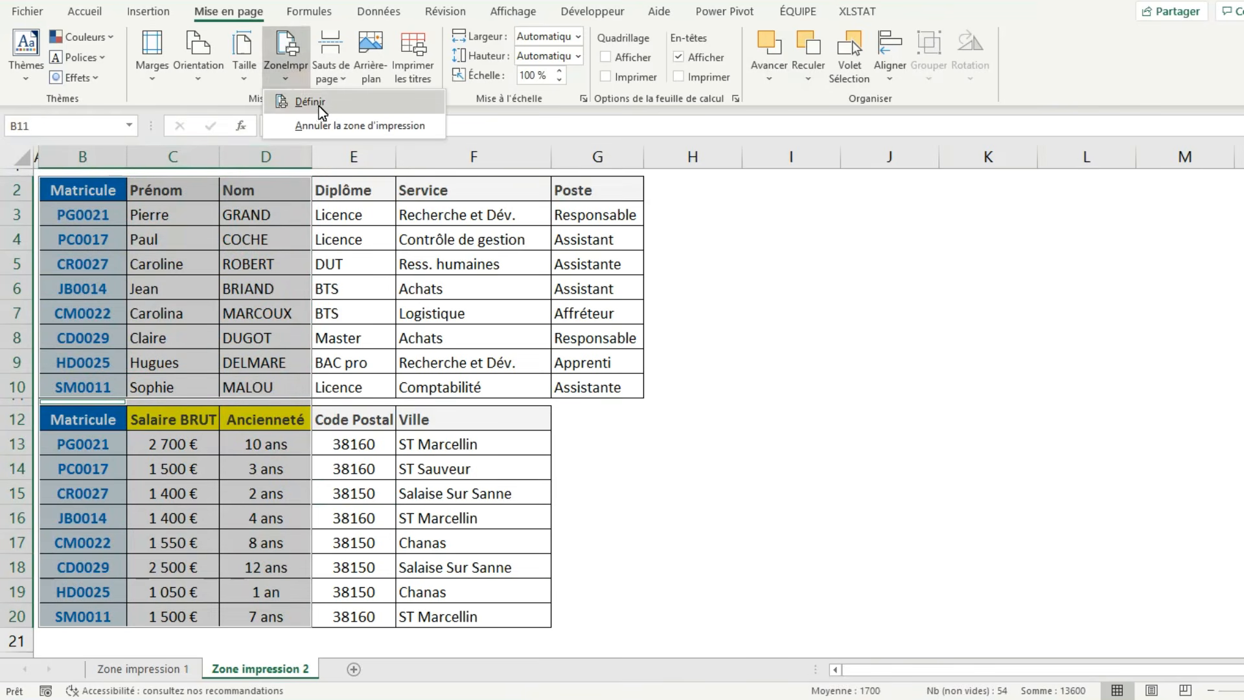
click(320, 102)
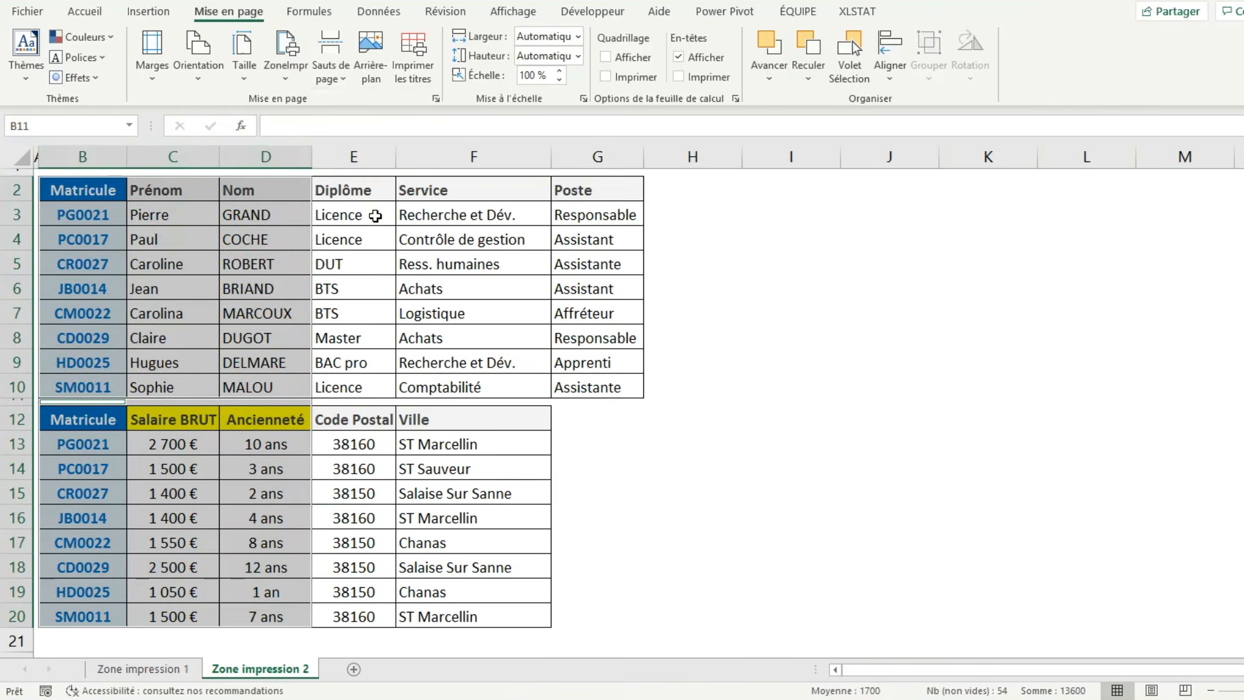
click(375, 216)
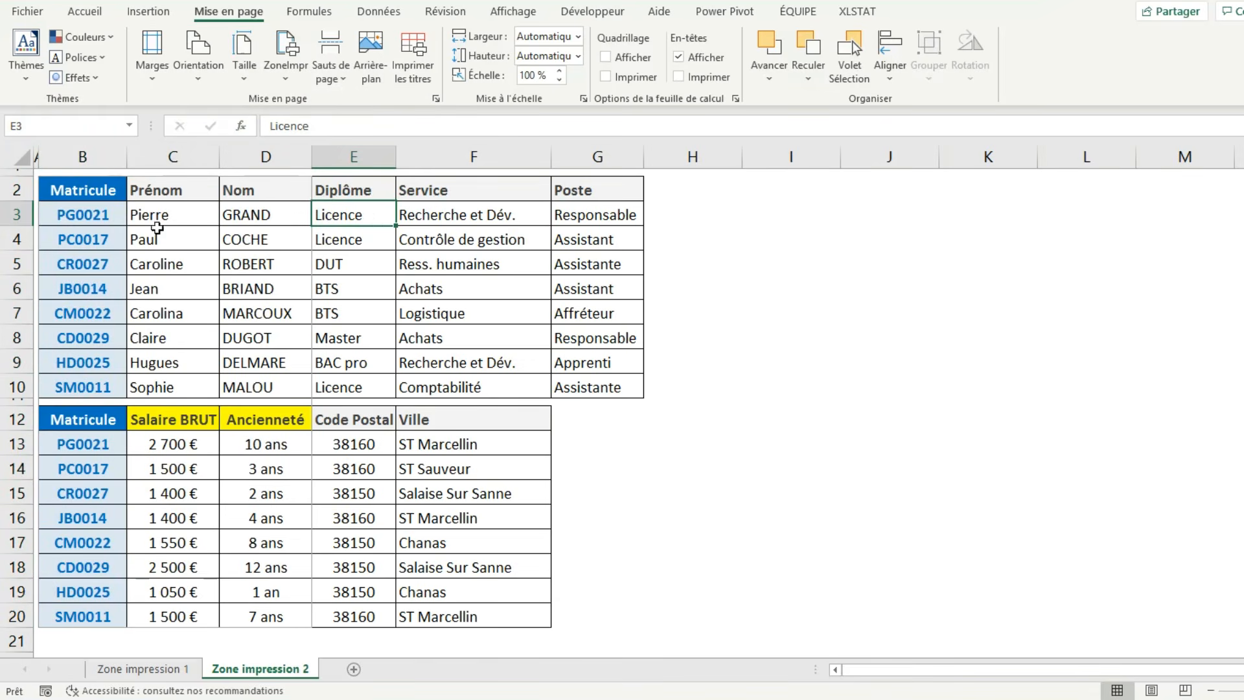
Define the whole first table, B2:G10, together with B11:D20 of the second table as the print area.
drag(107, 192, 579, 387)
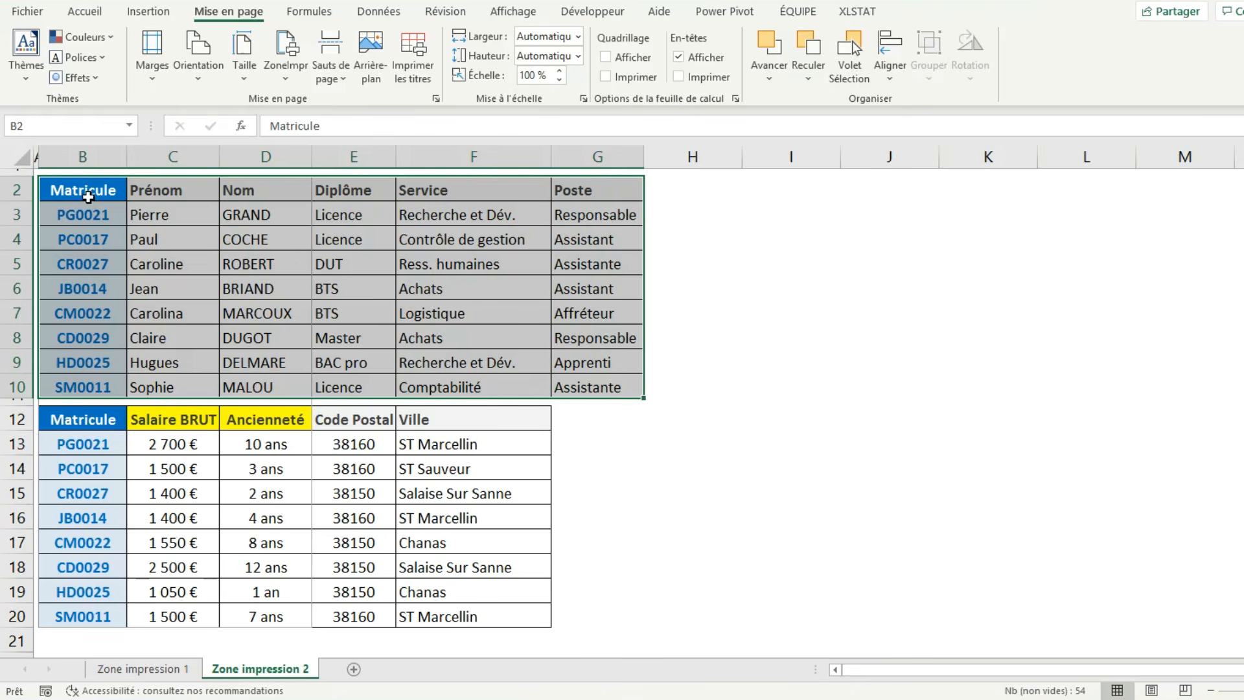
drag(88, 195, 608, 382)
drag(68, 409, 272, 617)
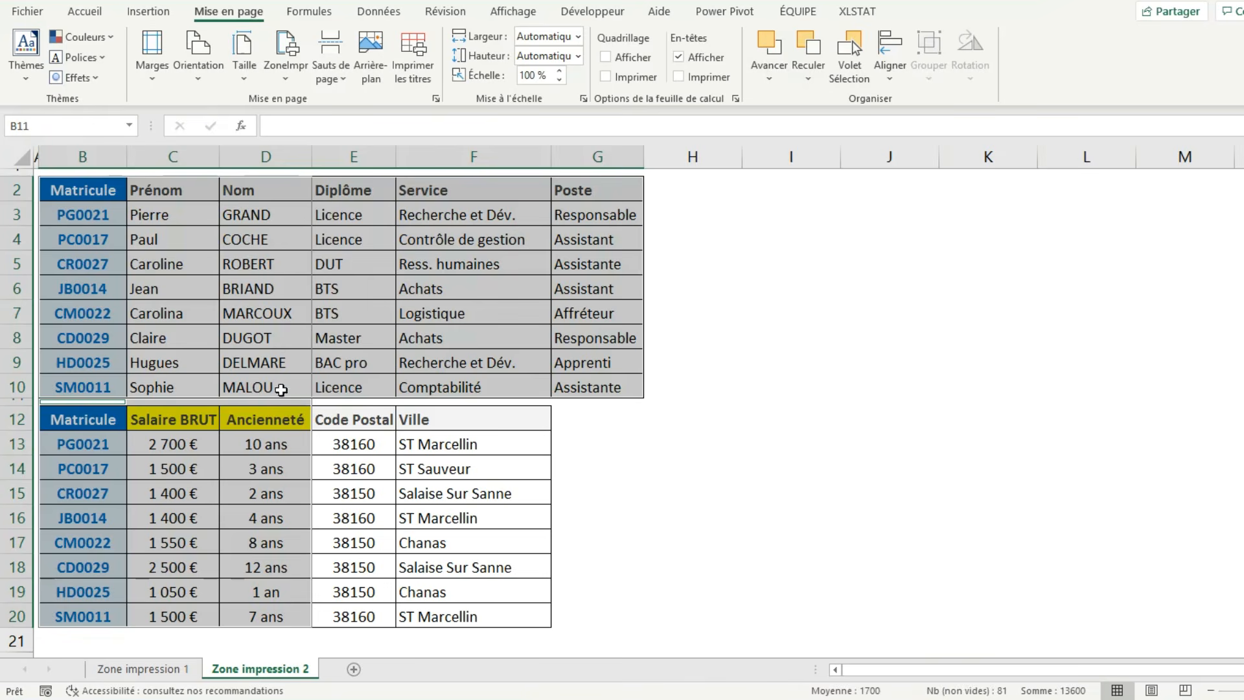
click(284, 84)
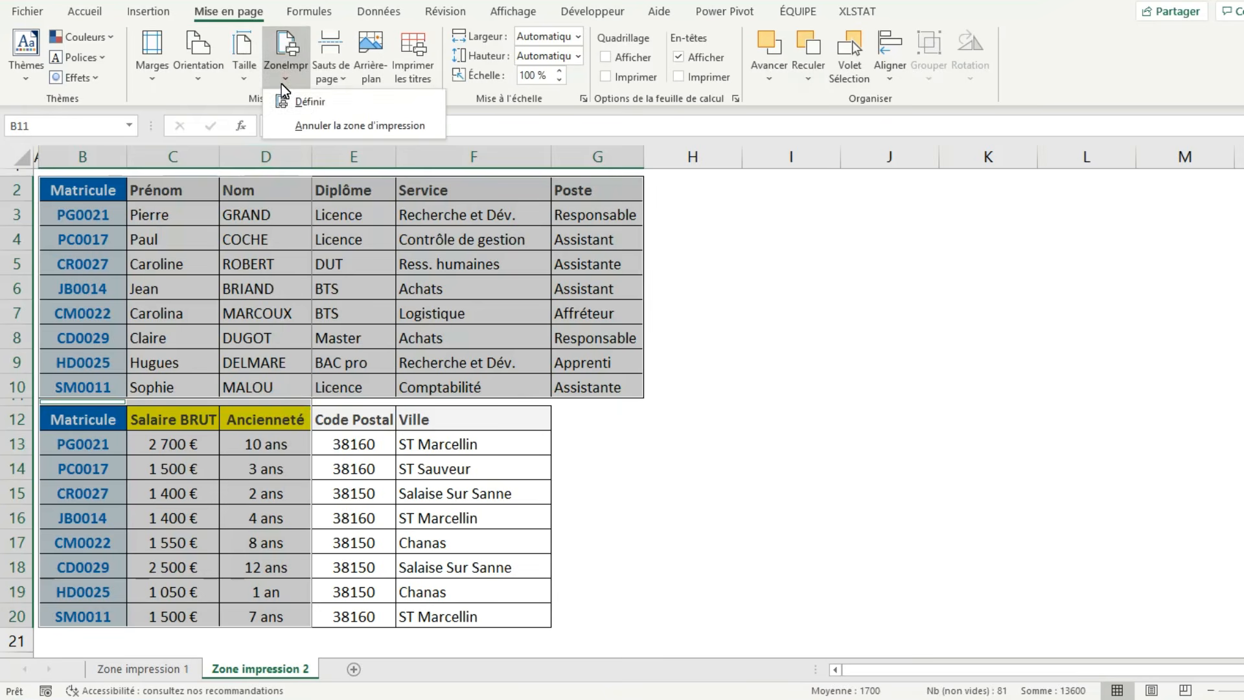
click(323, 103)
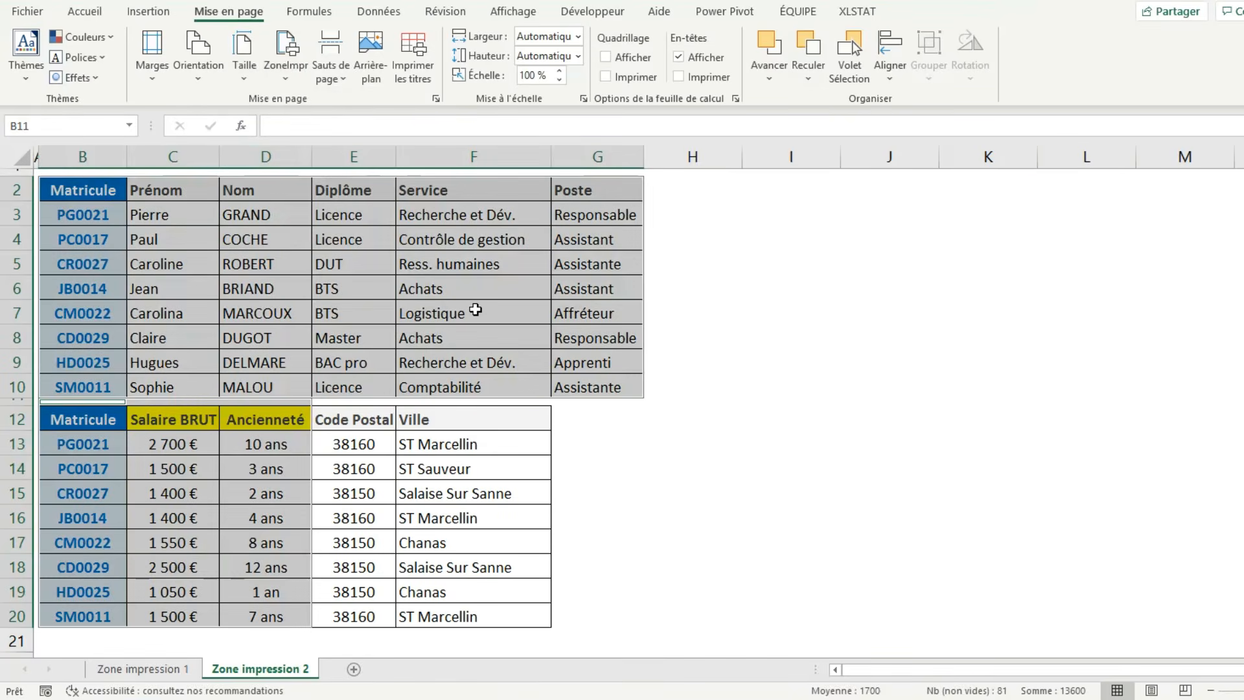
Check each page of the B2:G10 and B11:D20 print area in the print preview and return to the sheet.
key(ctrl+p)
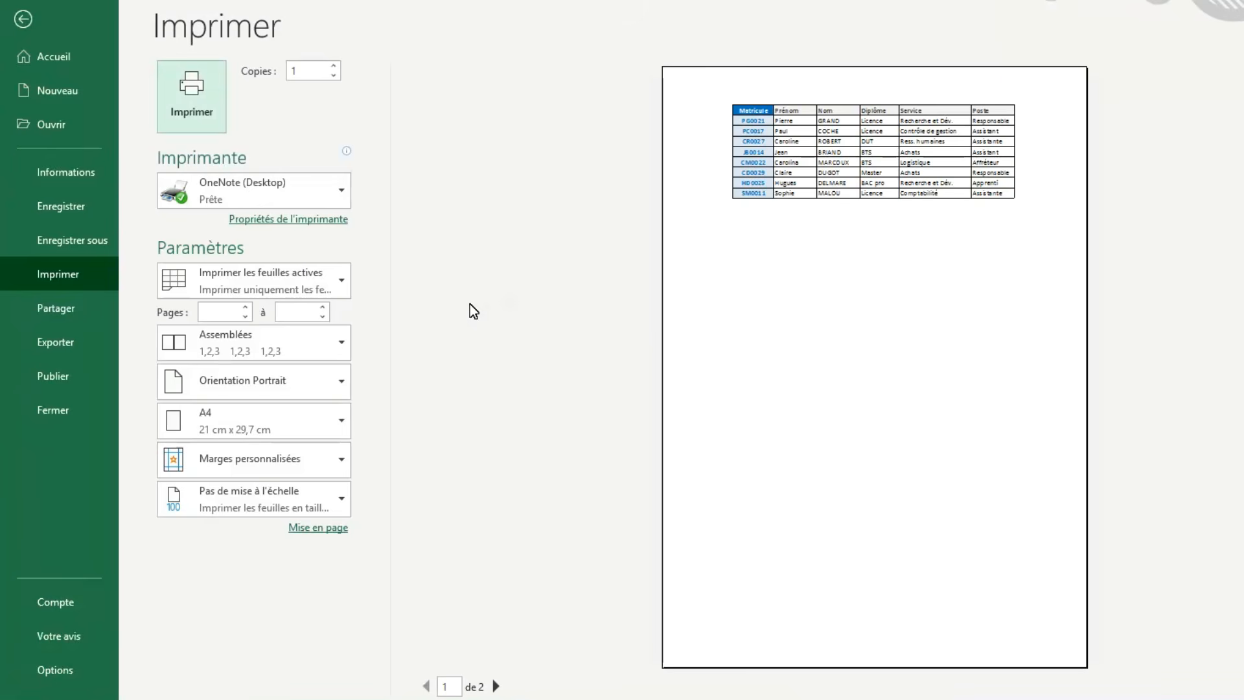
scroll(865, 336, down, 1)
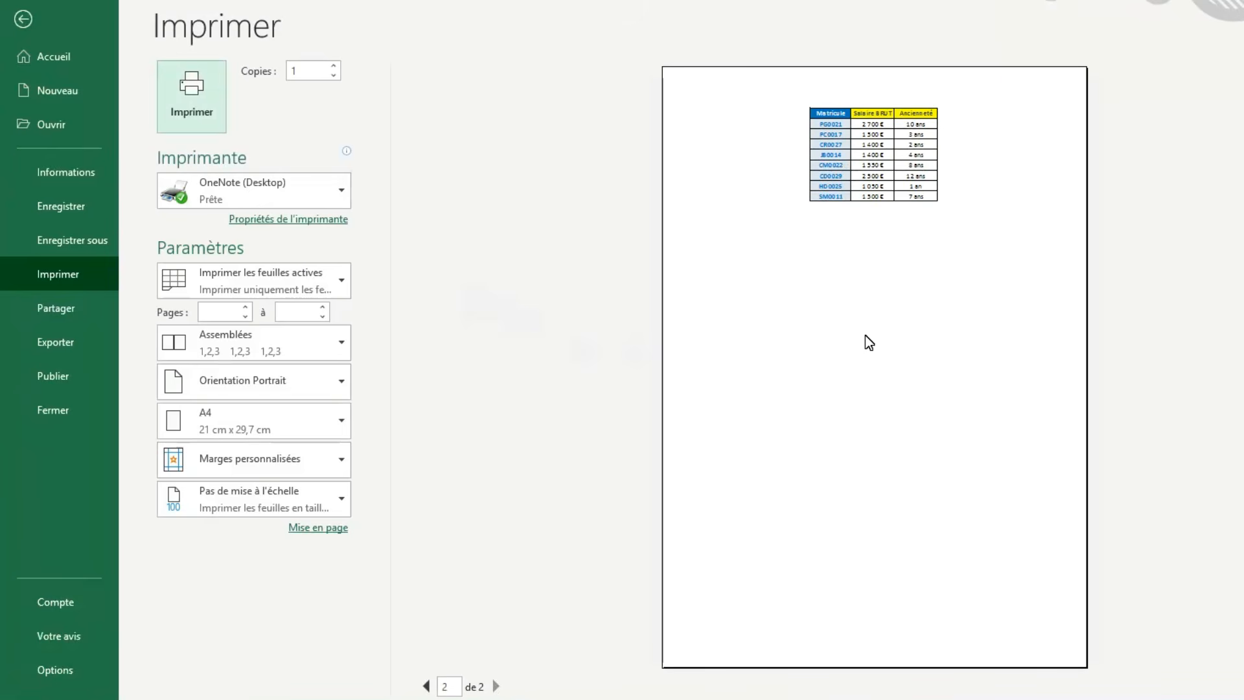
click(23, 19)
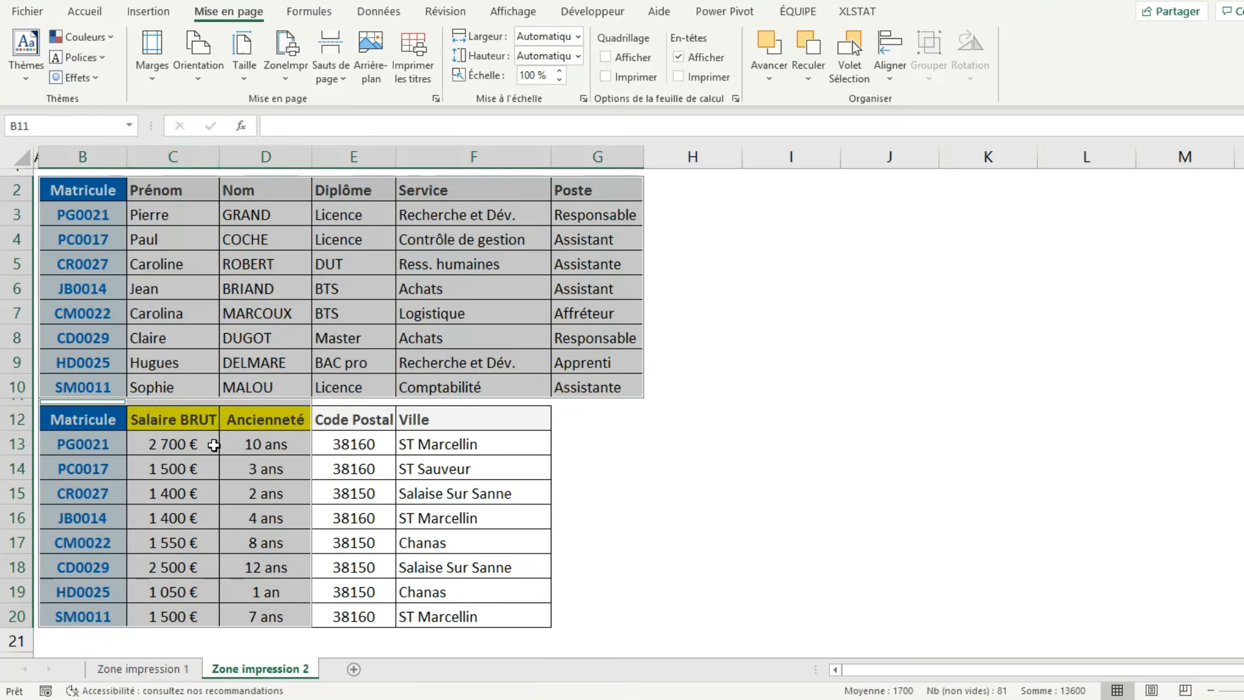
Define B2:G10 together with the equally wide range B11:G20 as the print area and check it in the print preview.
drag(92, 197, 606, 389)
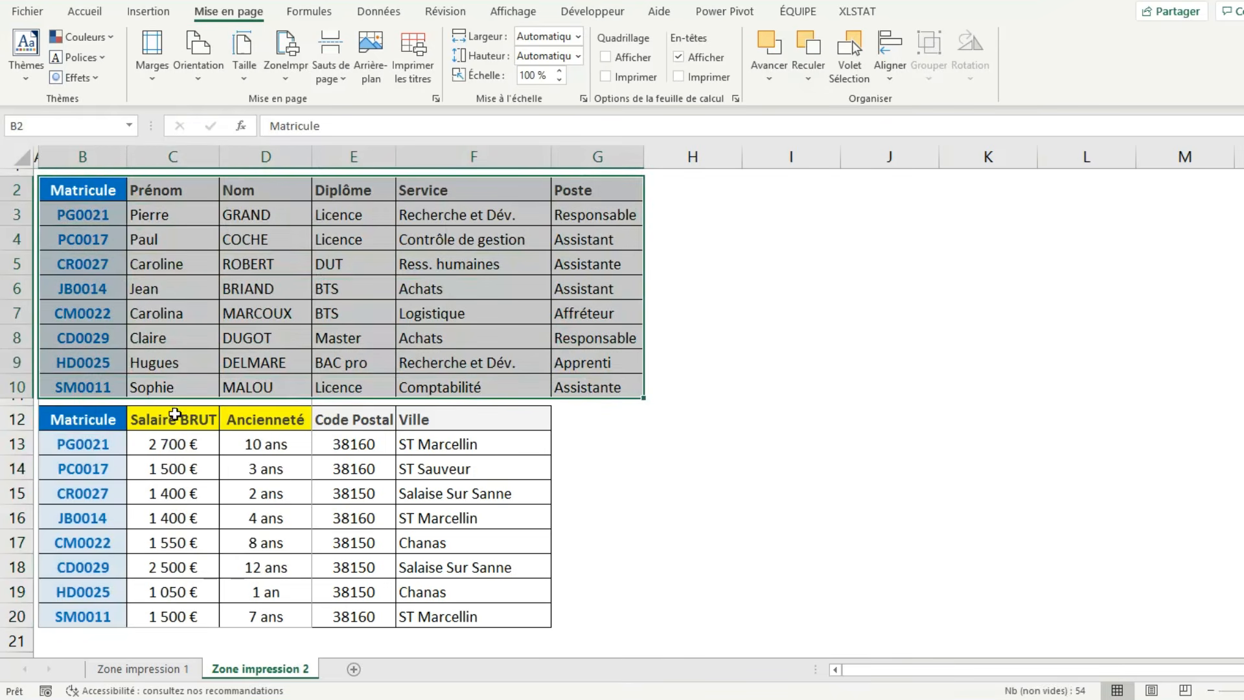
mouse_move(97, 399)
mouse_down()
mouse_move(604, 427)
mouse_move(605, 623)
mouse_up()
click(283, 85)
click(311, 133)
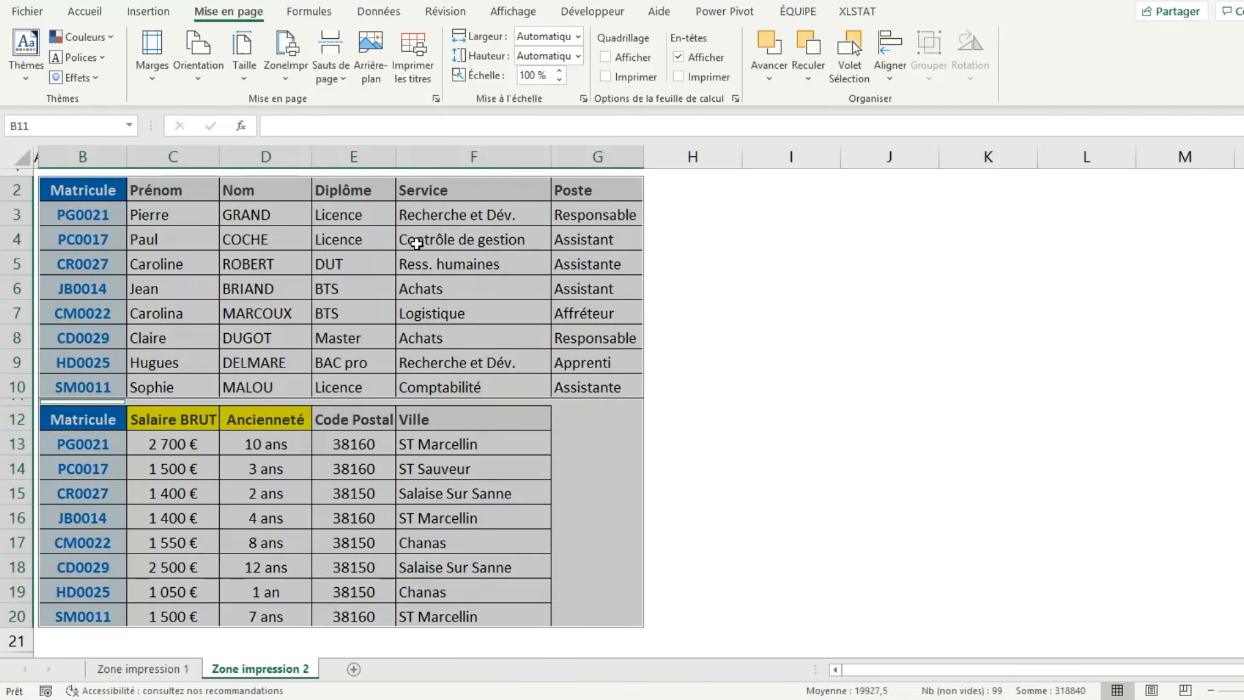
key(ctrl+p)
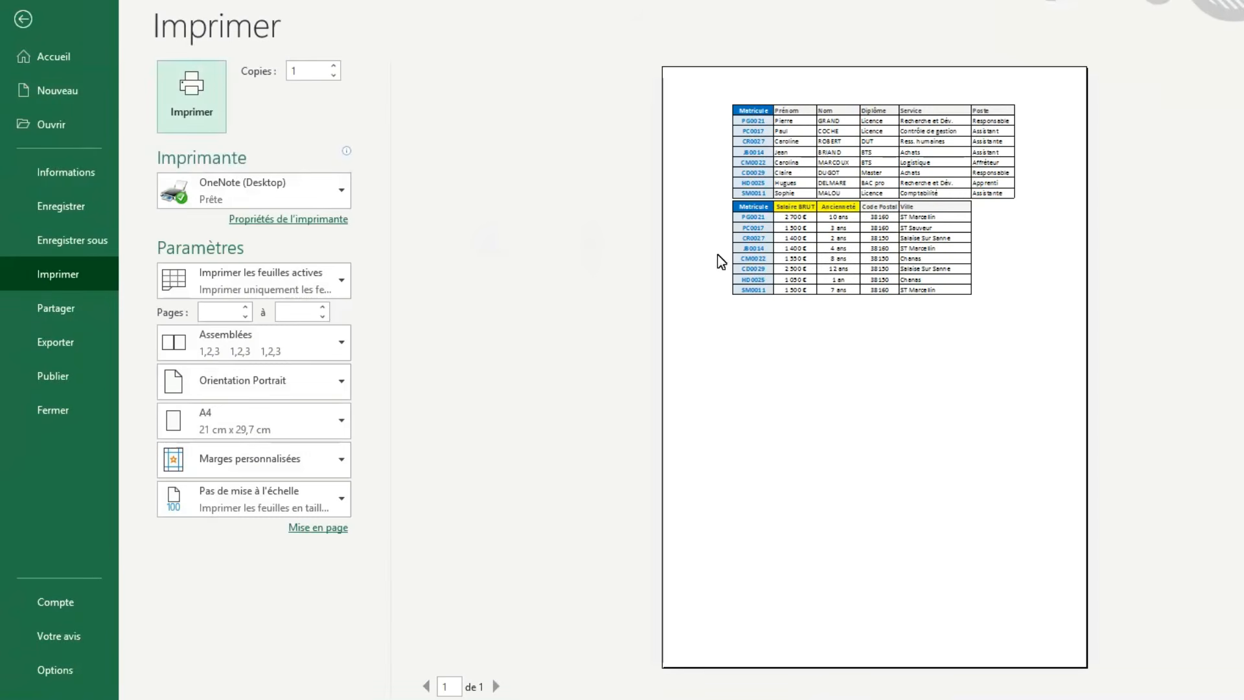
click(37, 21)
click(522, 420)
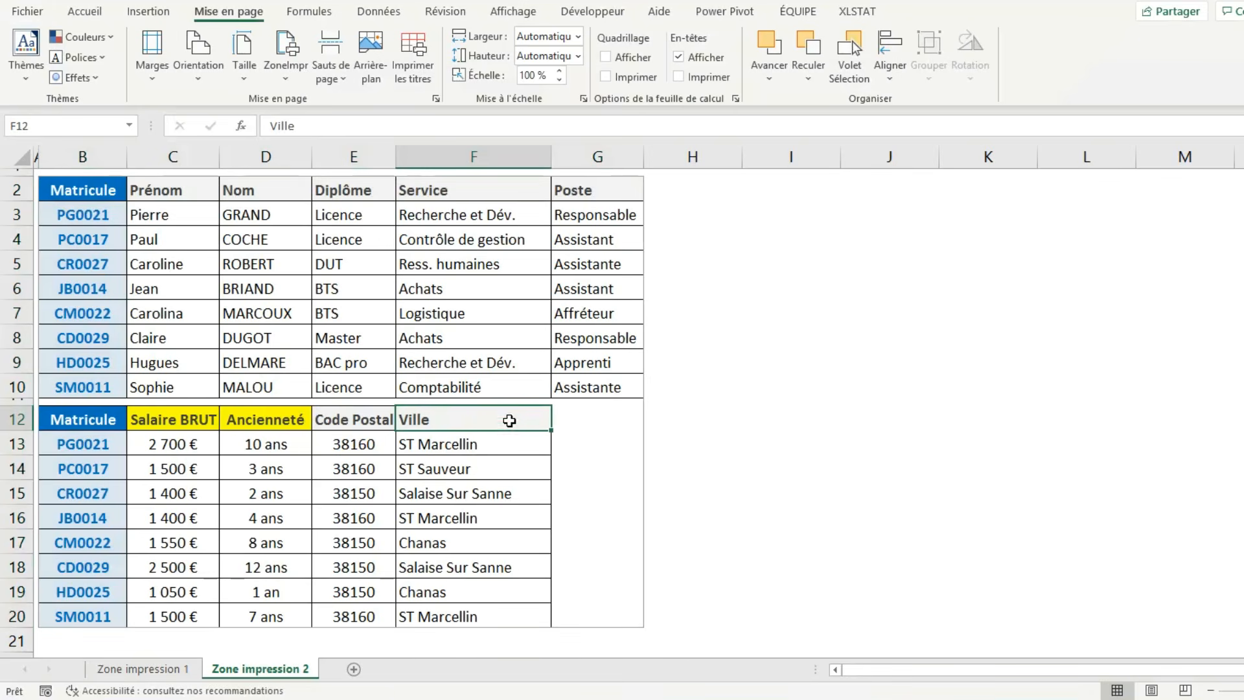
drag(102, 191, 606, 389)
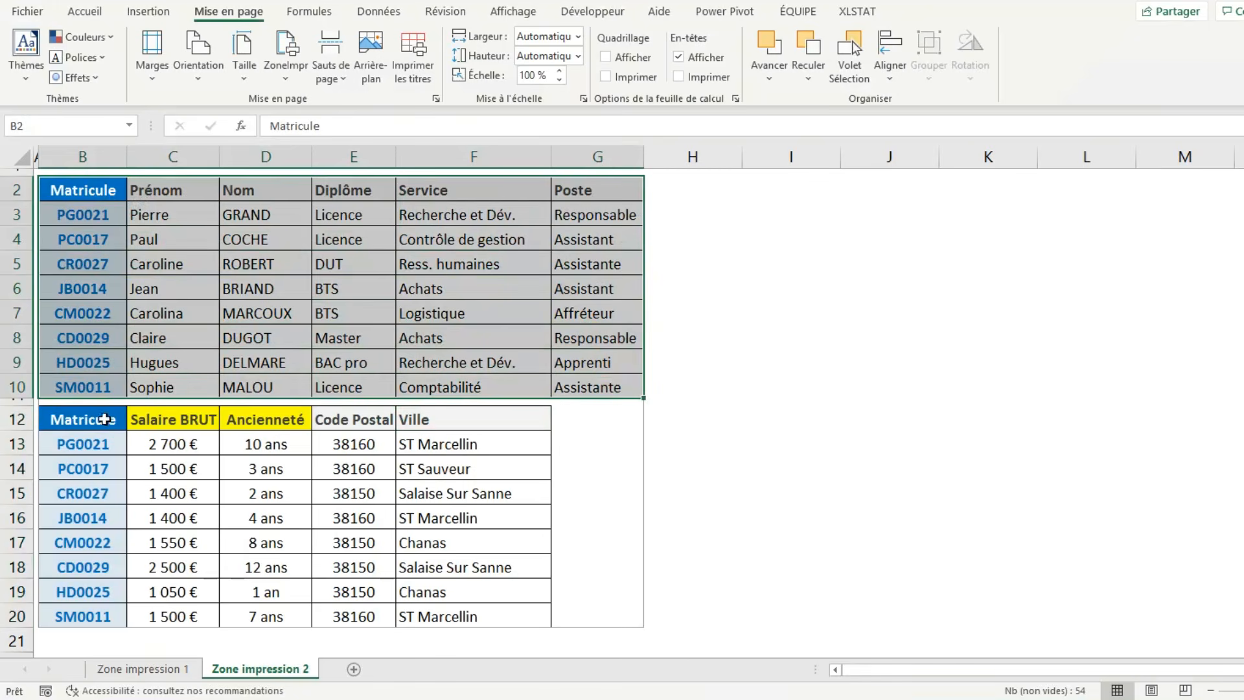
key(ctrl+q)
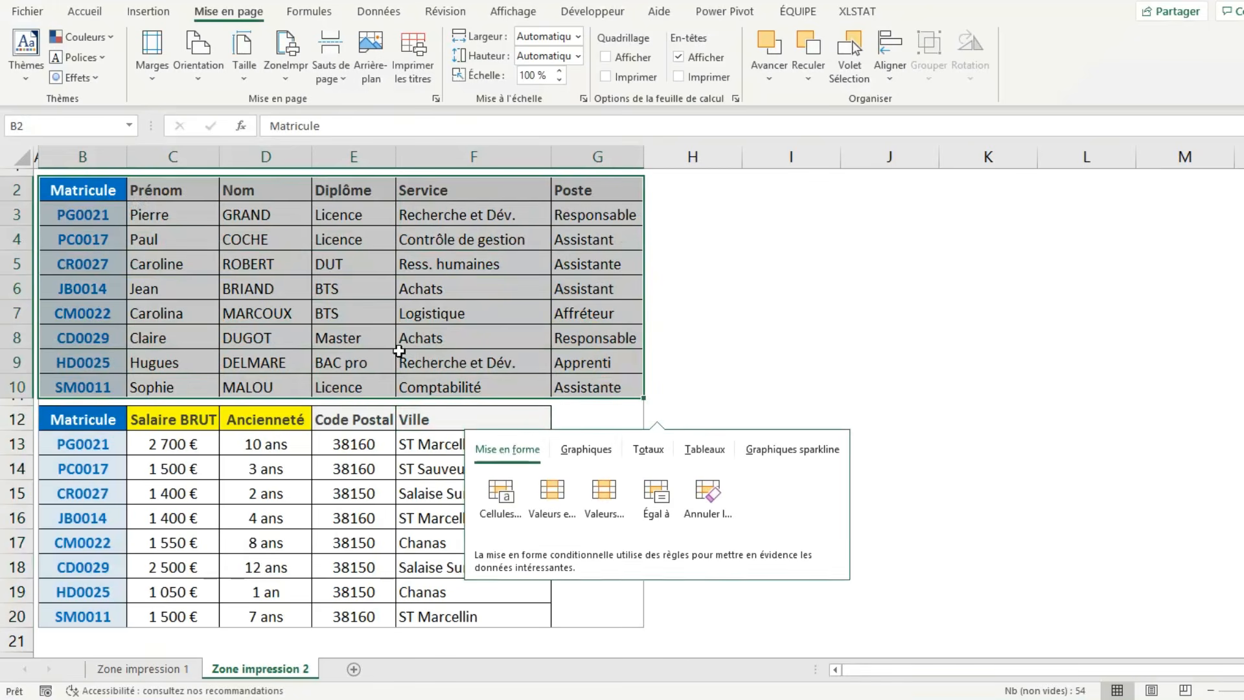
click(425, 336)
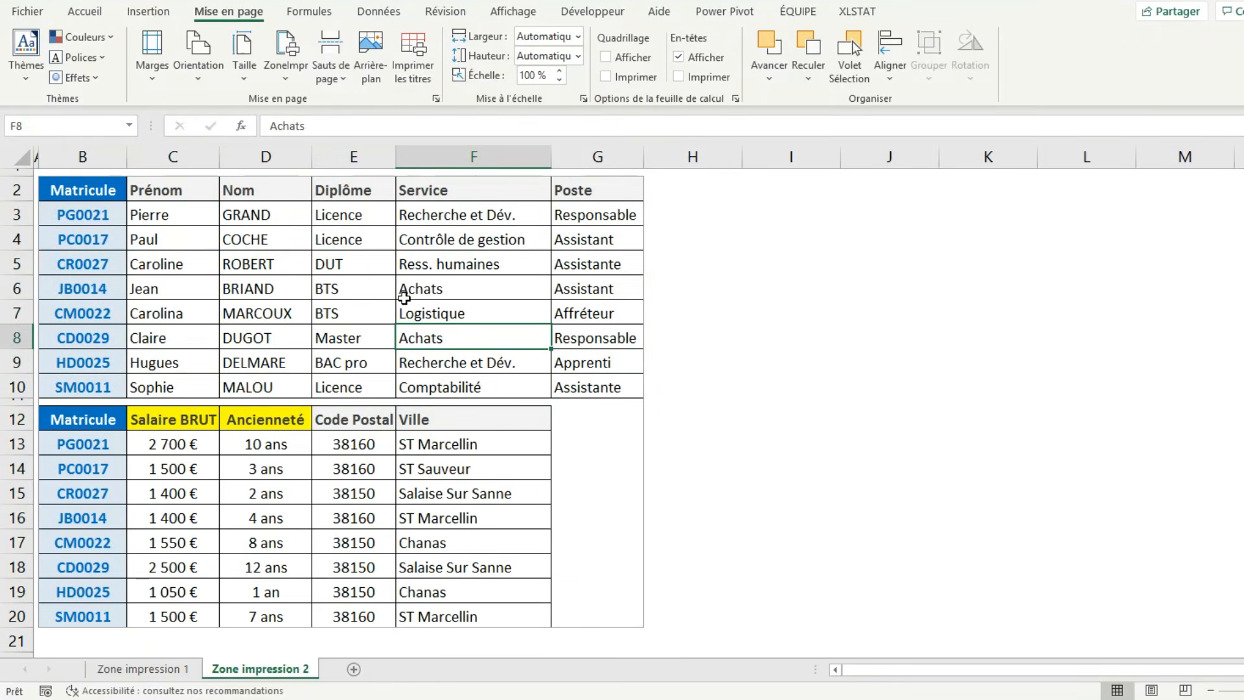
Select the second table's Code Postal and Ville columns, E12:F20.
scroll(404, 296, down, 1)
drag(360, 377, 494, 553)
scroll(476, 468, up, 1)
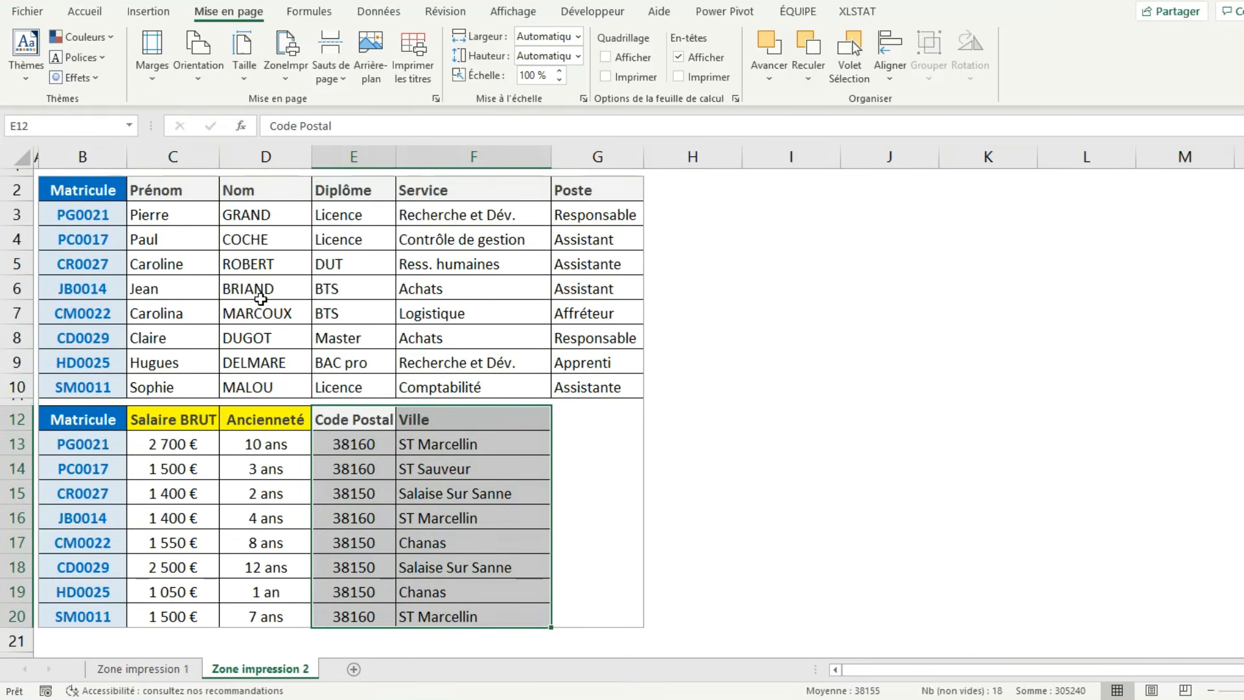